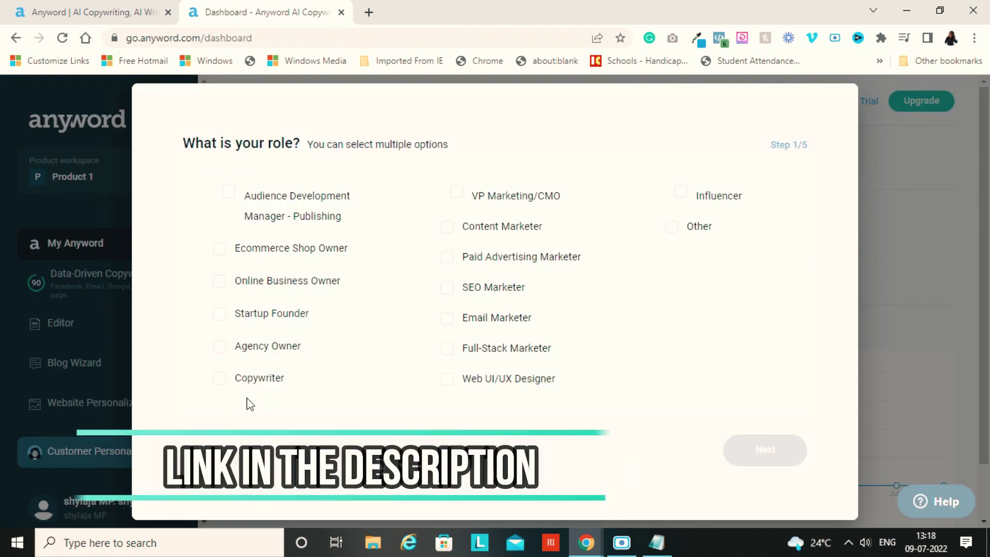
Answer onboarding: Content Marketer, Paid Advertising Marketer and Copywriter roles, solo company, found via Google
click(448, 227)
click(449, 257)
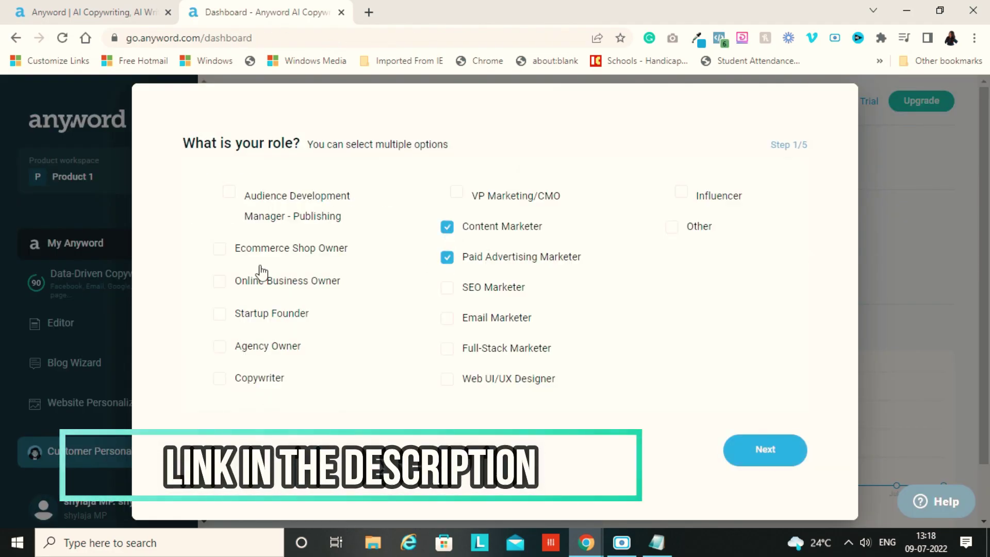
click(220, 379)
click(756, 456)
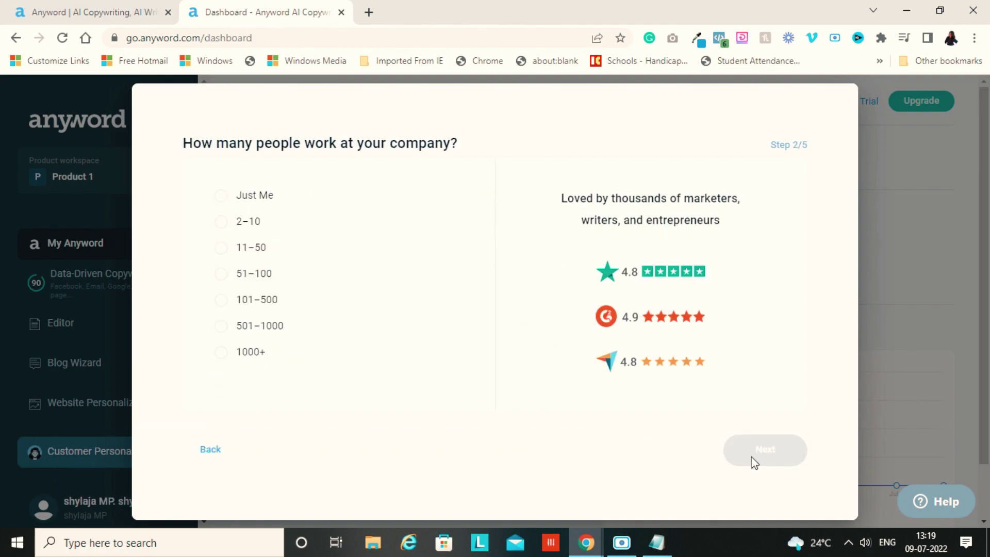
click(222, 198)
click(755, 458)
click(220, 203)
click(758, 450)
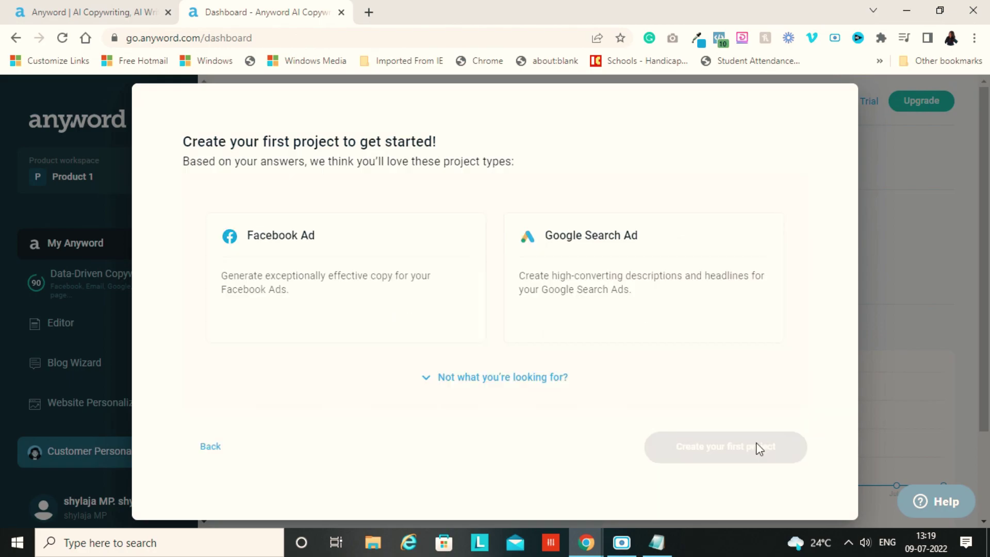
Choose Facebook Ad as the first project and import the JobStudio webpage
click(284, 242)
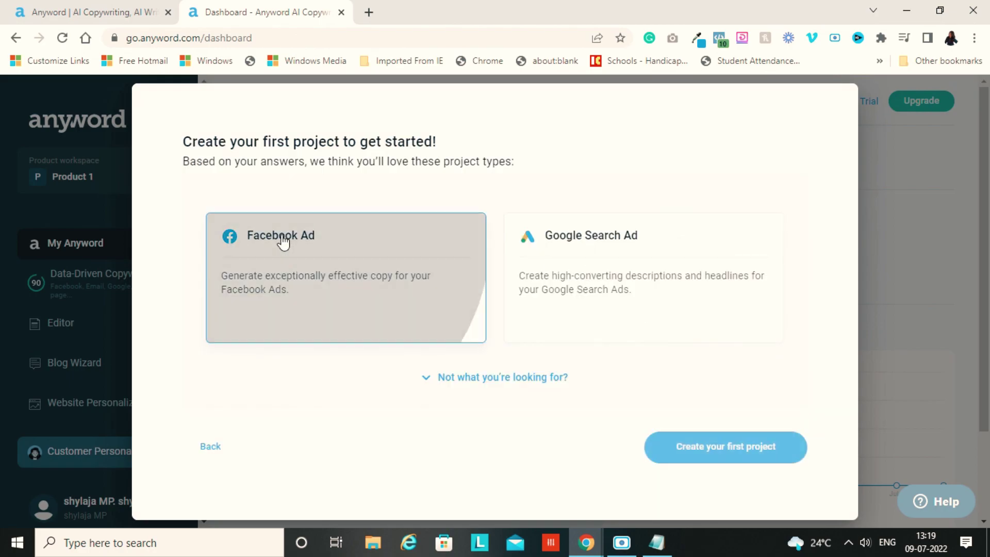
click(701, 447)
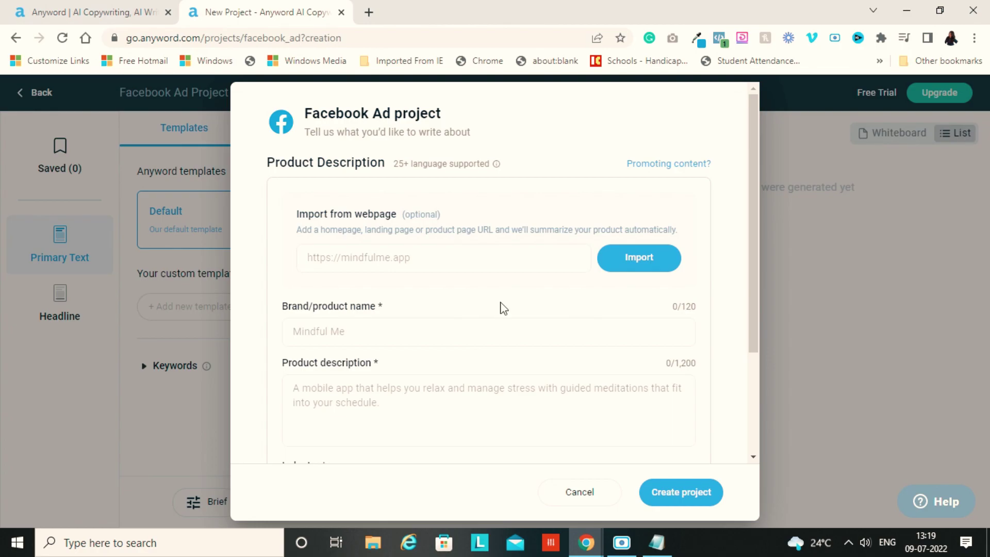
click(435, 258)
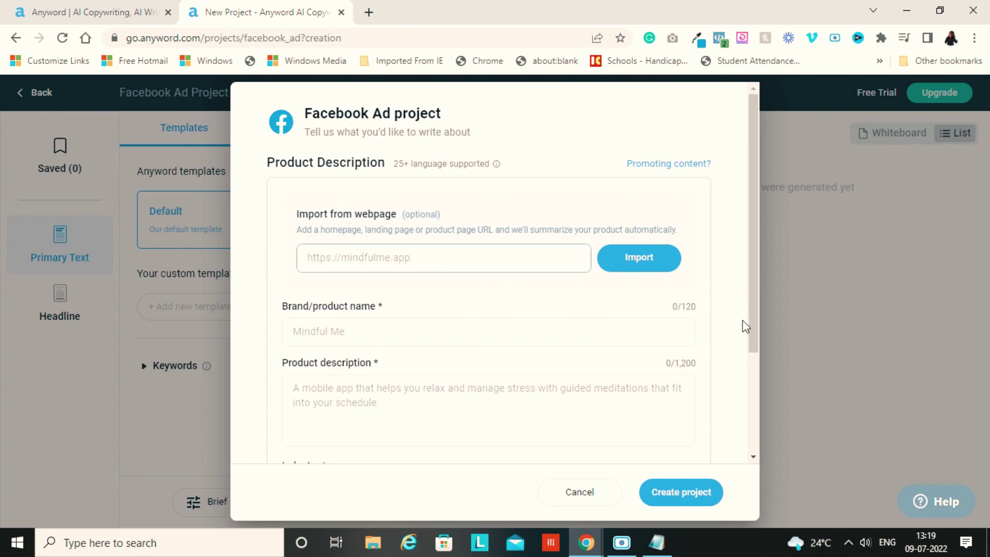
scroll(743, 379, down, 3)
scroll(739, 372, up, 3)
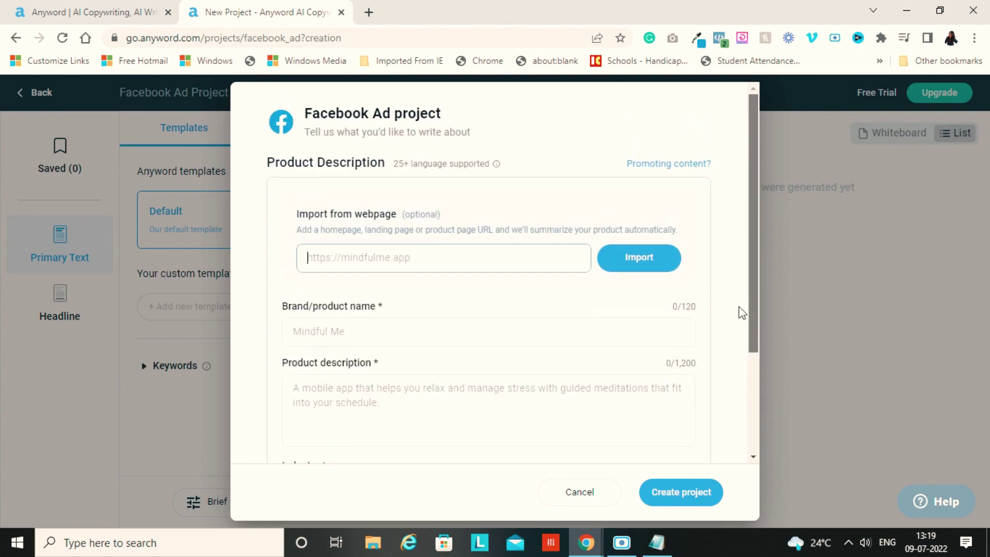
click(370, 14)
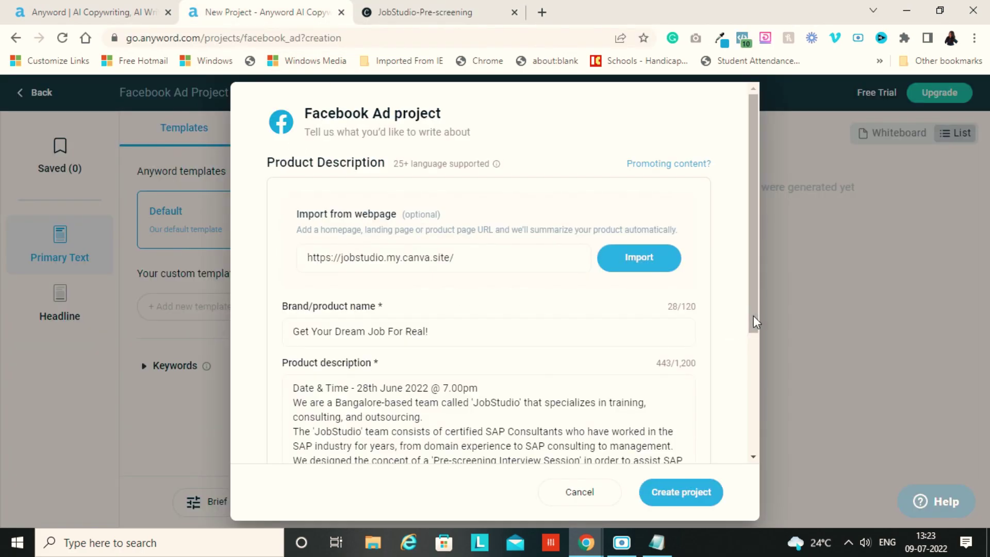
scroll(746, 363, down, 4)
scroll(739, 433, down, 1)
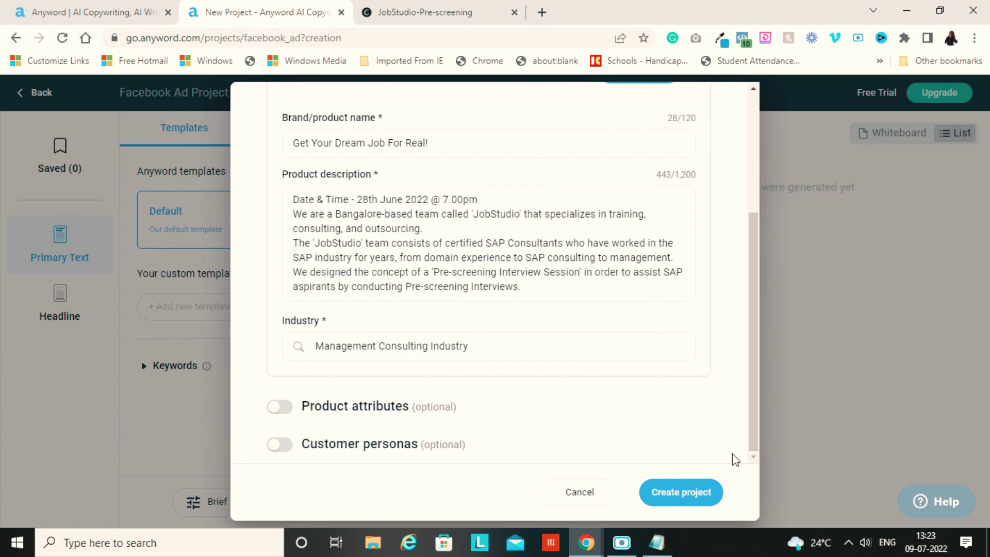
Enable Product attributes and add the dream-job benefit and interview-cracking feature
click(280, 445)
scroll(753, 376, down, 2)
click(273, 328)
click(280, 406)
scroll(748, 363, down, 3)
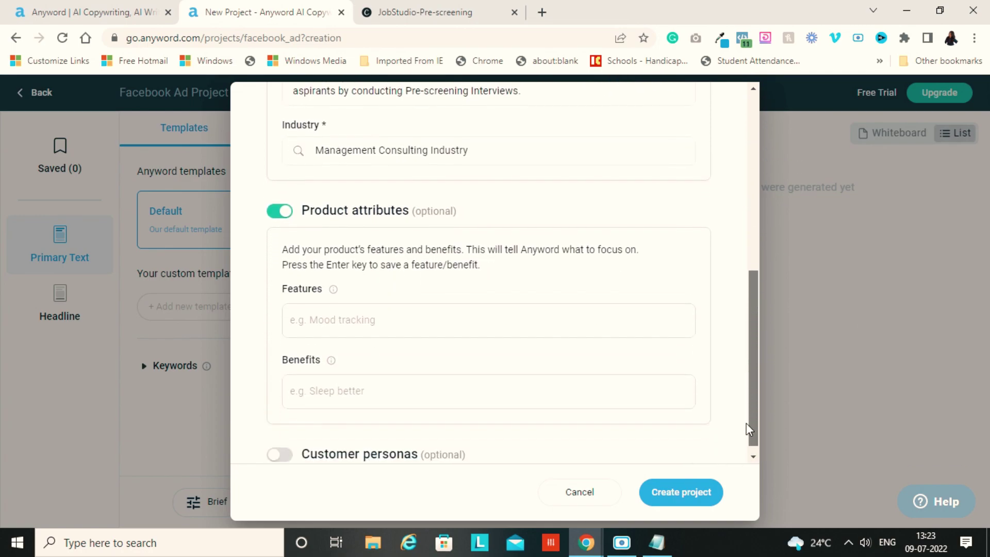
click(322, 374)
text(Get your dream job)
click(332, 311)
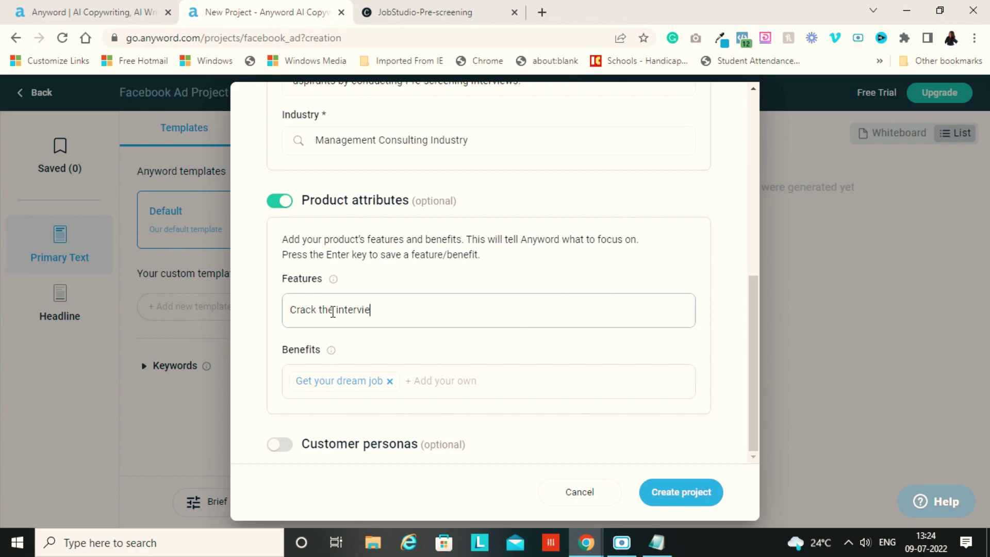
key(Return)
Create the Facebook Ad project and step through the eight-step tour until it closes
click(684, 492)
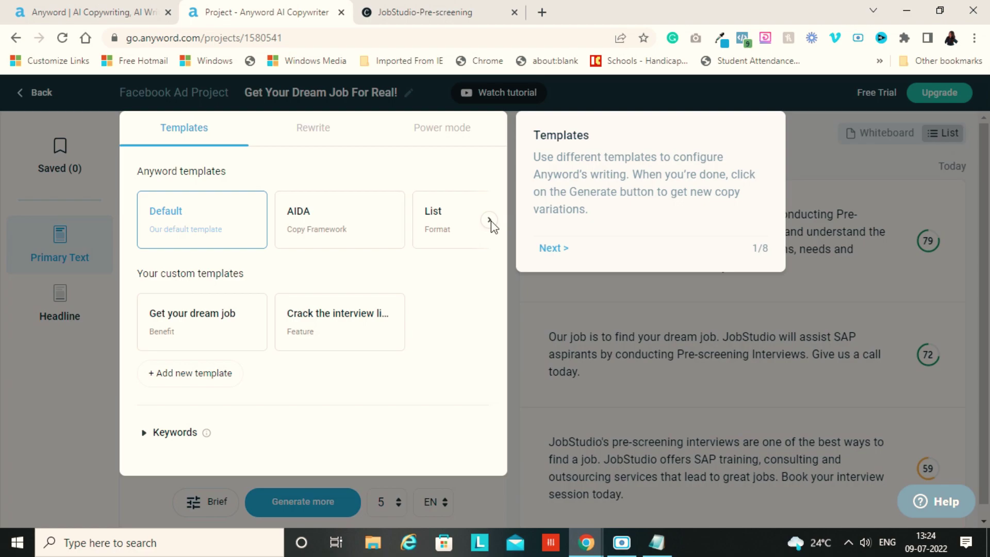
click(555, 249)
click(540, 379)
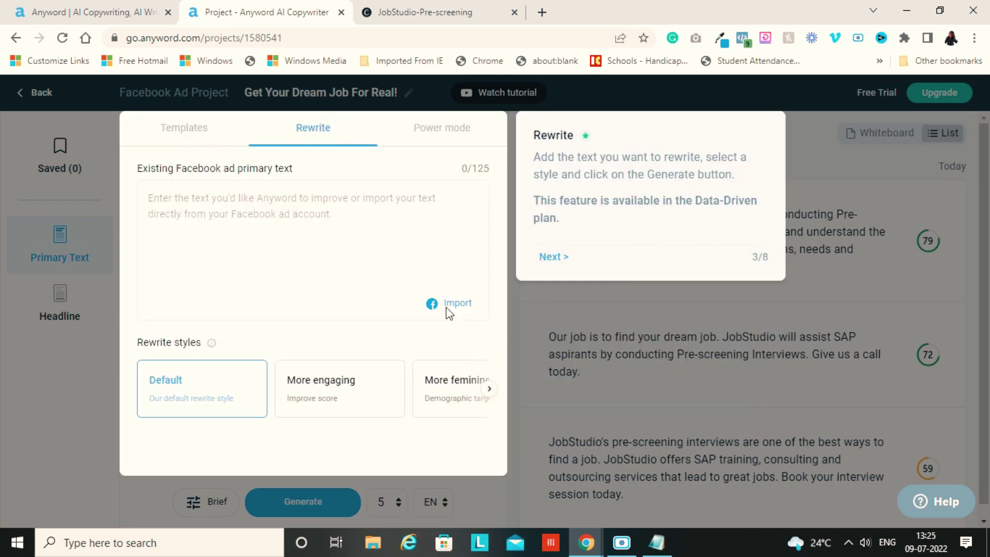
click(549, 257)
click(552, 232)
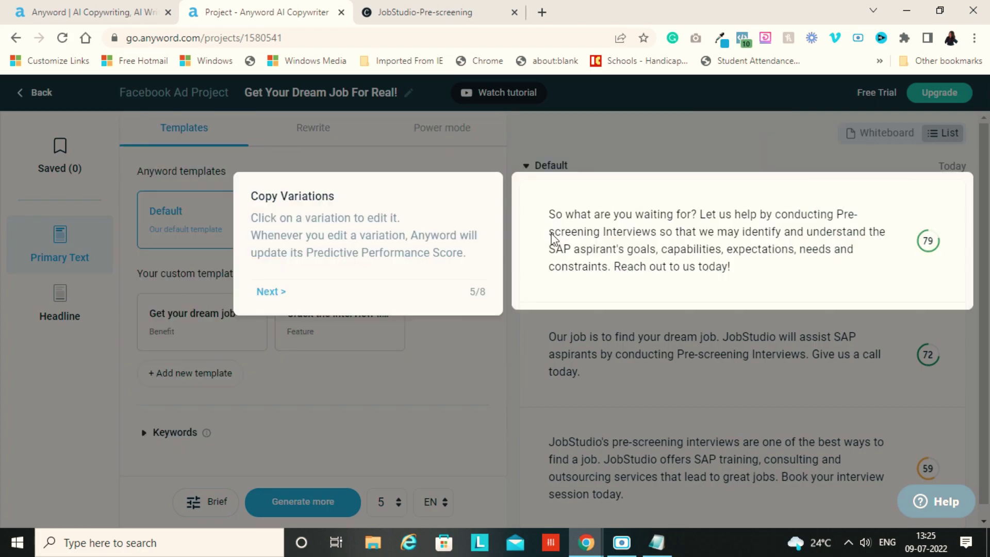
click(264, 295)
click(705, 419)
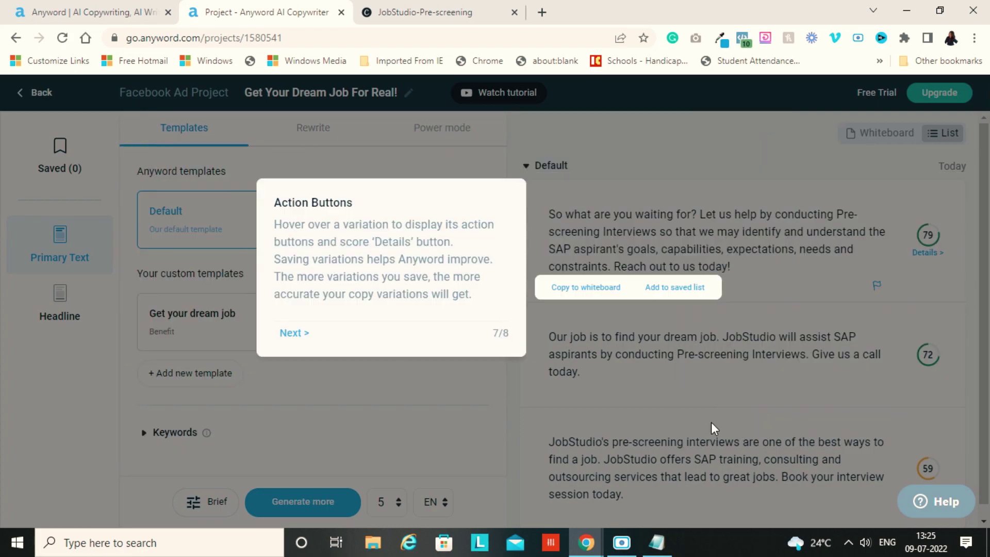
click(290, 339)
click(269, 395)
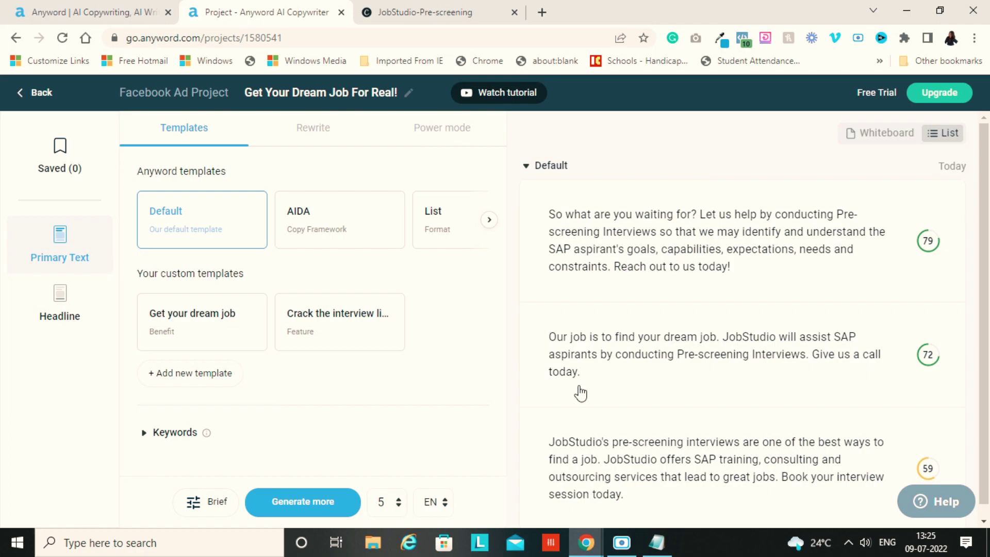
mouse_move(980, 231)
mouse_down()
mouse_move(979, 310)
mouse_move(189, 261)
mouse_up()
Generate AIDA ad text variations and view the top variation's performance details
click(325, 224)
click(285, 502)
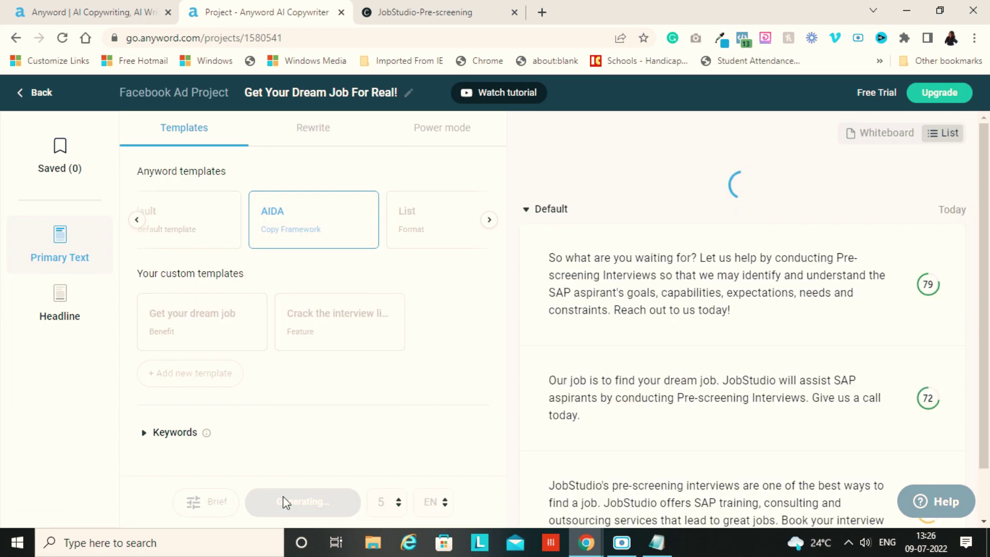
mouse_move(982, 222)
mouse_down()
mouse_move(972, 333)
mouse_move(988, 348)
mouse_up()
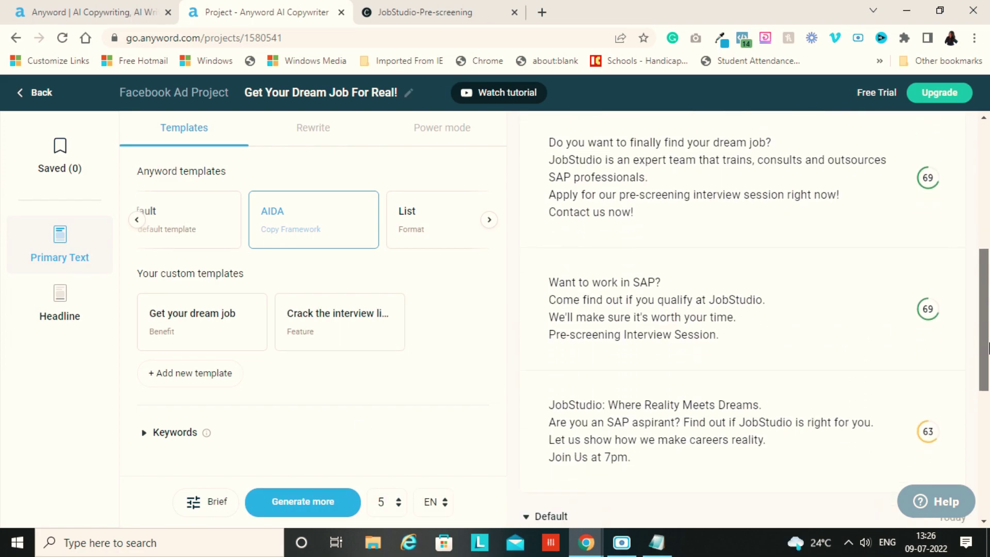
drag(987, 348, 983, 217)
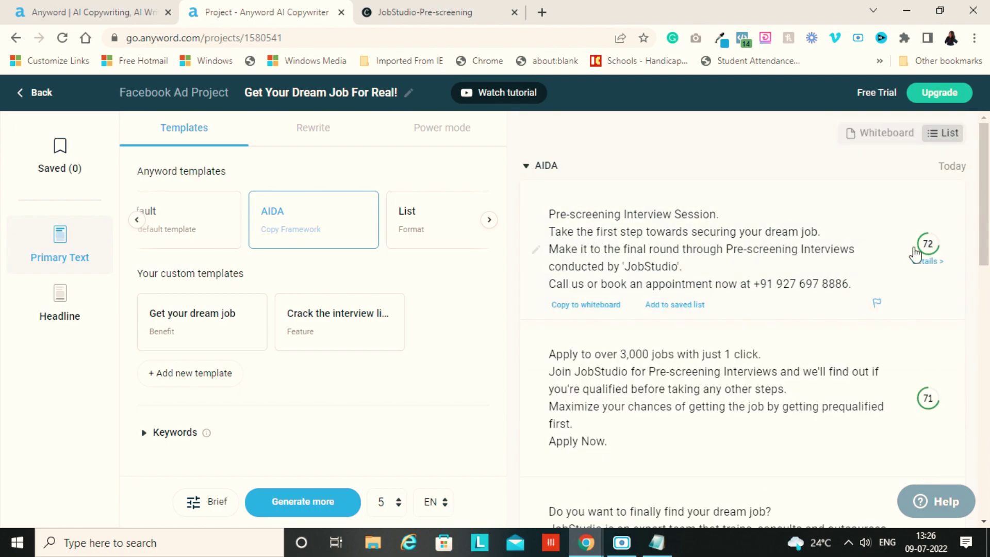
click(924, 263)
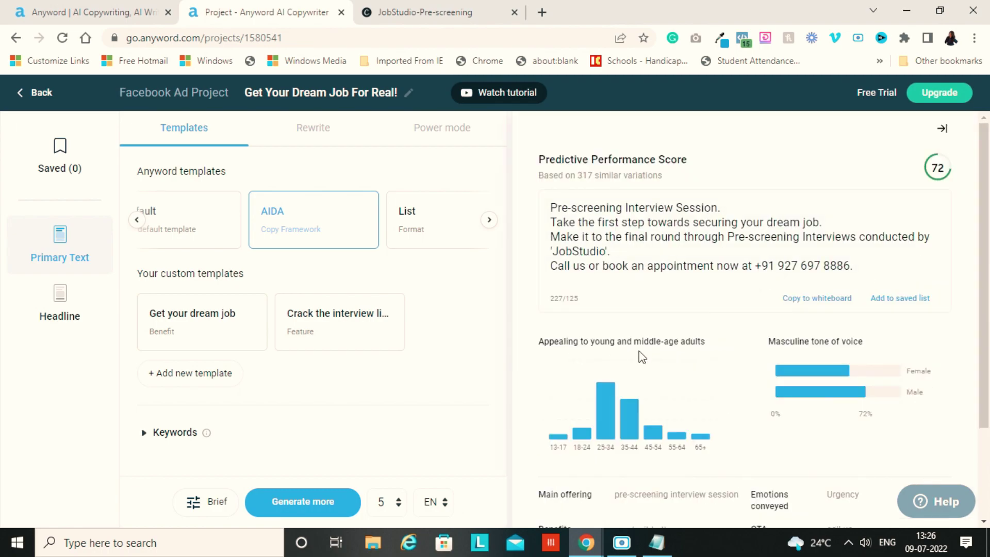
scroll(983, 315, down, 2)
drag(983, 316, 962, 388)
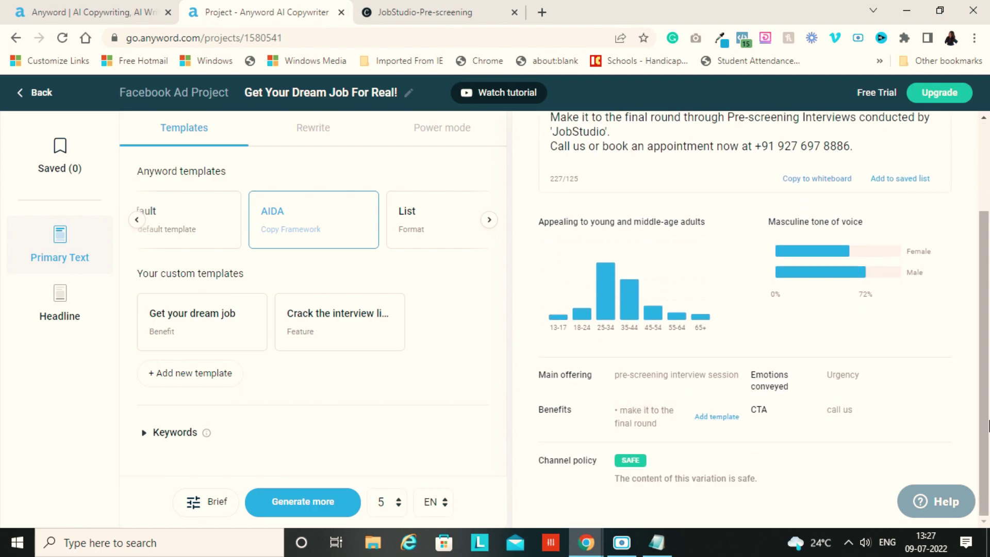
drag(984, 338, 988, 250)
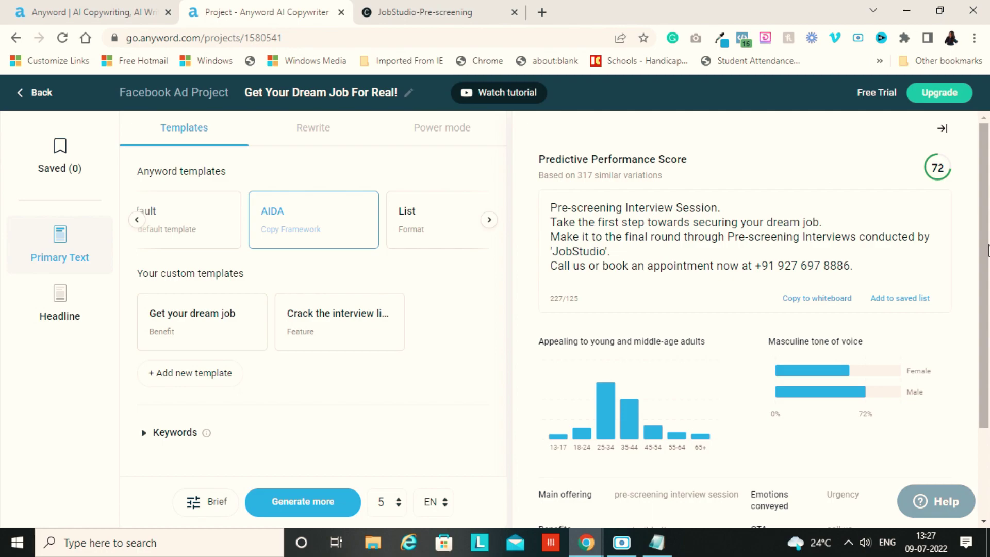
Generate List-format ad text and view the first result's performance details
click(418, 220)
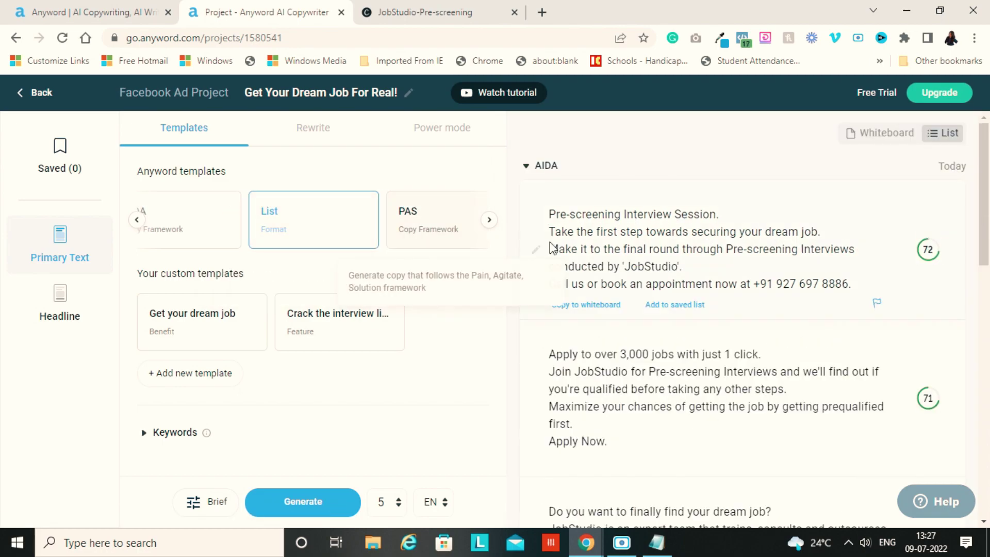
click(302, 502)
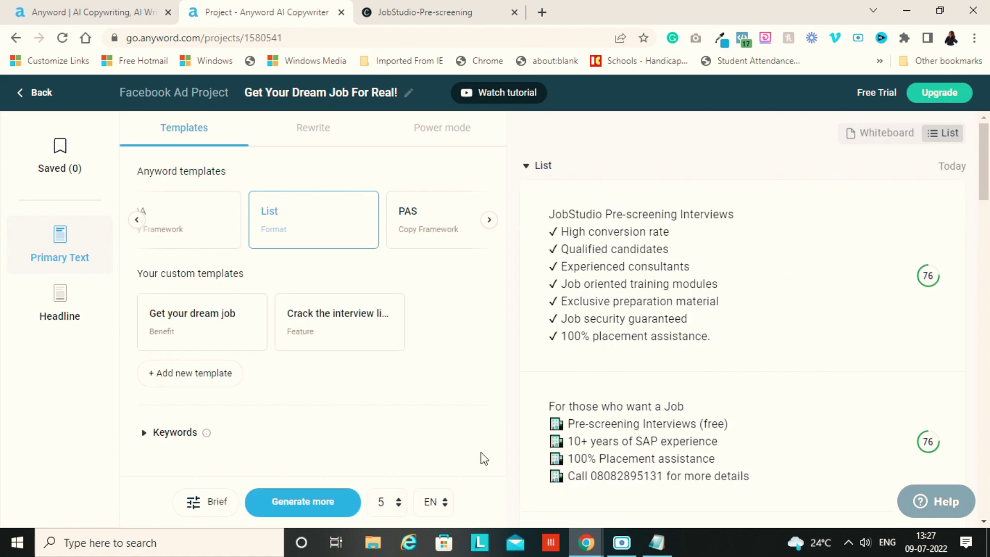
mouse_move(985, 190)
mouse_down()
mouse_move(982, 253)
mouse_move(982, 224)
mouse_up()
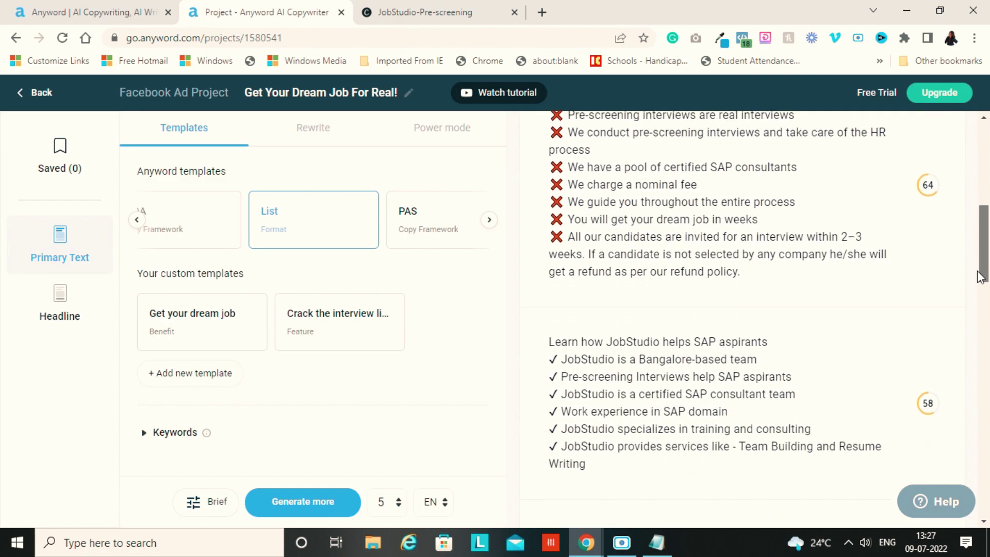
scroll(895, 276, down, 1)
scroll(912, 263, up, 5)
scroll(925, 242, up, 1)
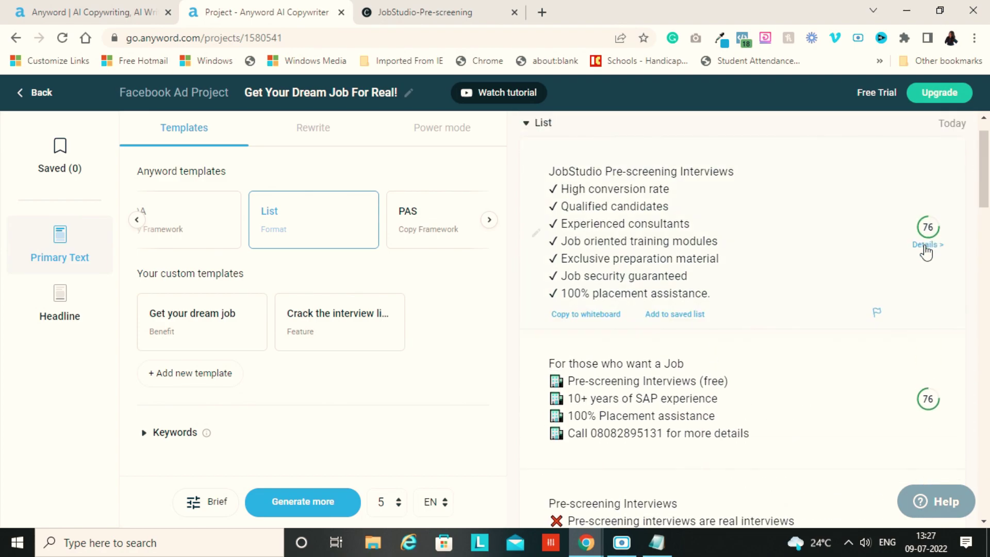
click(926, 246)
scroll(984, 232, down, 3)
scroll(984, 231, down, 1)
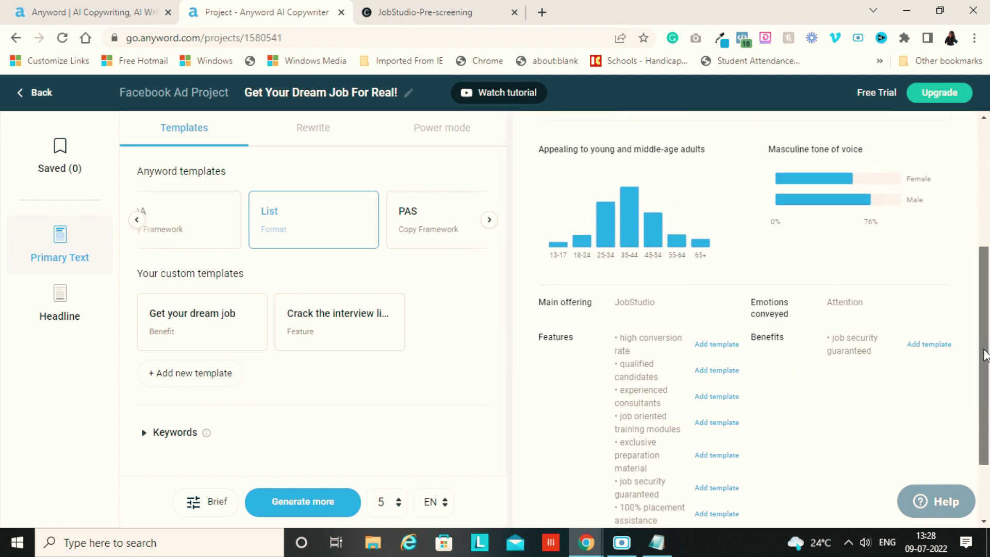
scroll(967, 193, up, 5)
Generate headline variations from the 'Get your dream job' template
click(941, 133)
click(59, 296)
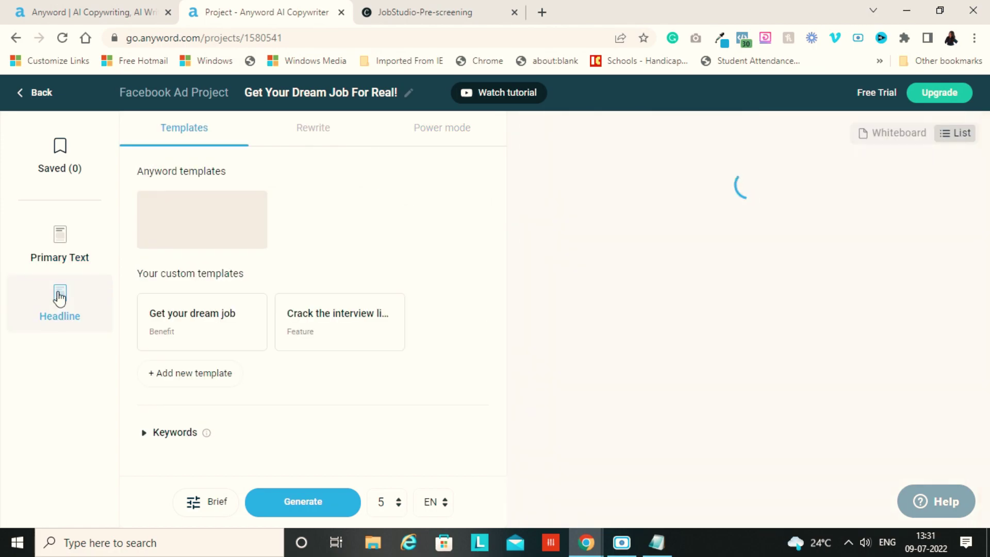
click(208, 325)
click(316, 502)
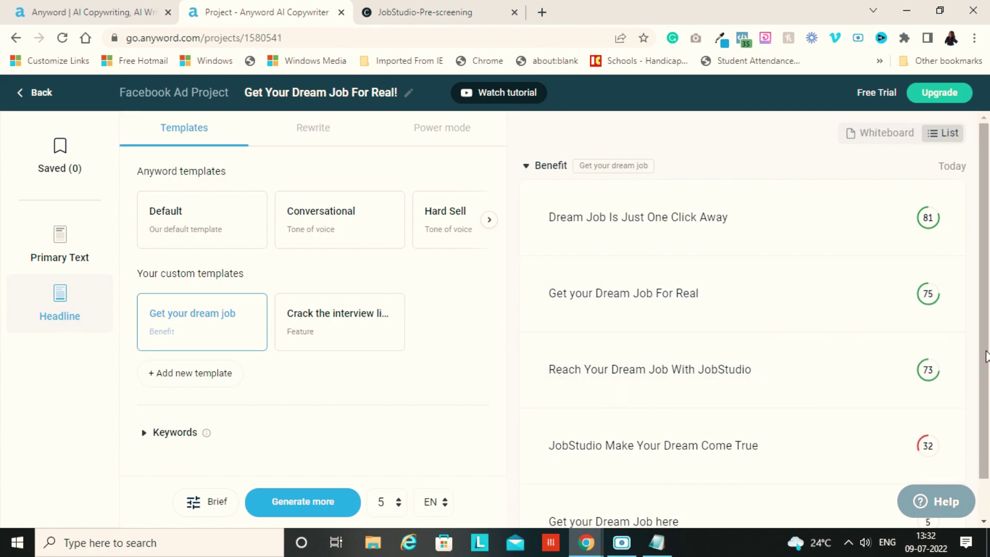
scroll(882, 409, down, 1)
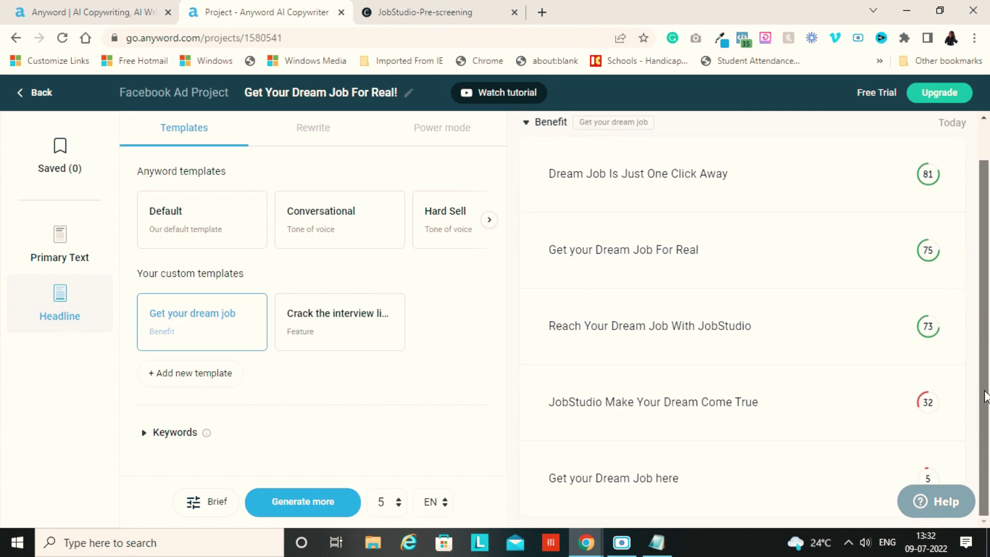
Generate headlines with the 'Crack the interview like a pro' template, then reselect the default
click(317, 326)
click(280, 503)
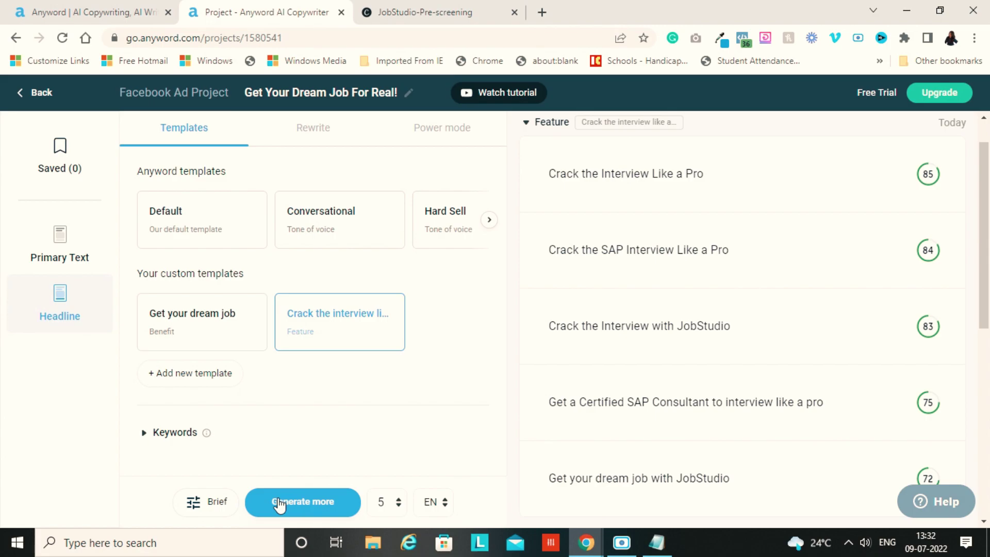
click(198, 236)
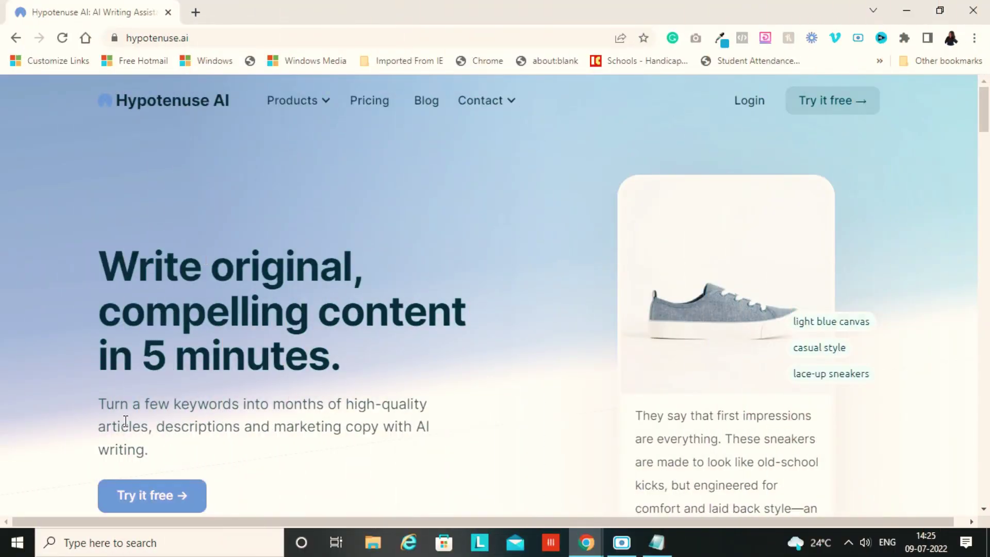
Start a free Hypotenuse AI trial with Google, entering the company name and Marketer role
click(149, 498)
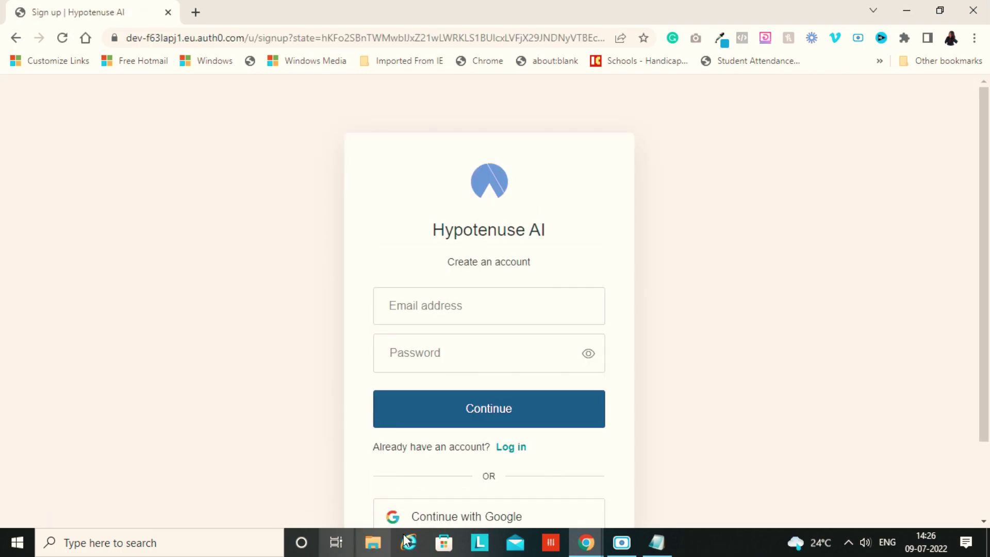
click(433, 518)
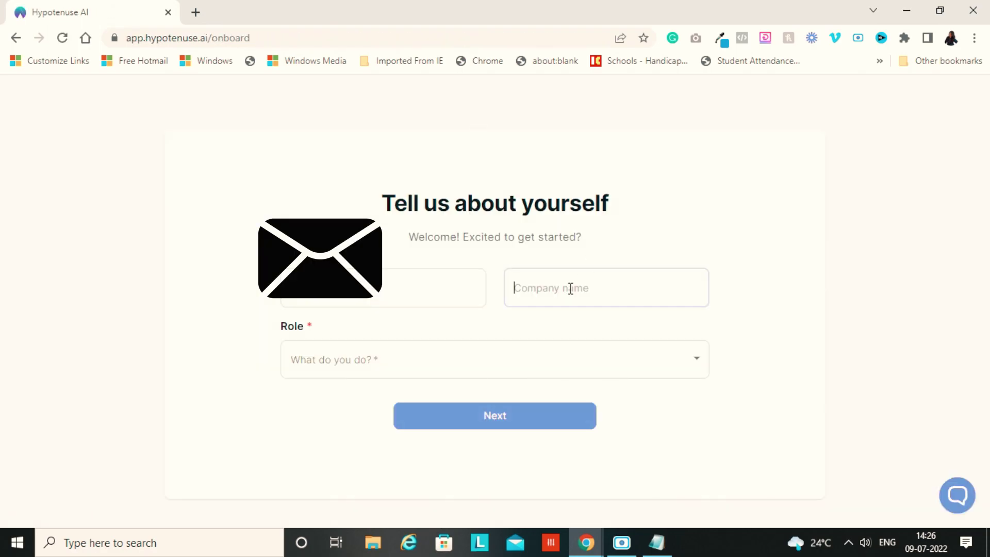
text(Jobrealio)
click(496, 359)
click(541, 431)
Verify the phone number with the code and choose Advertising Copy as the first task
click(526, 418)
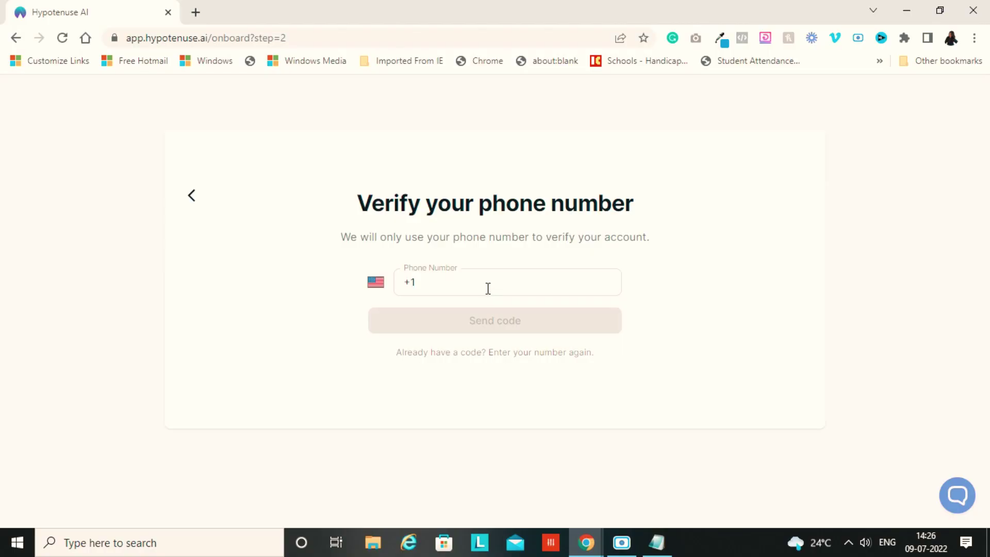
click(485, 283)
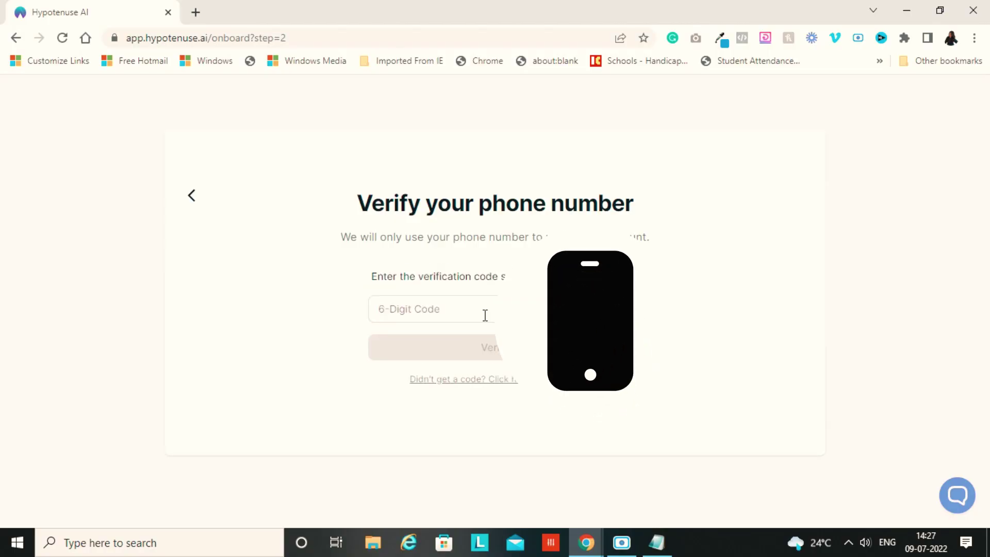
click(484, 315)
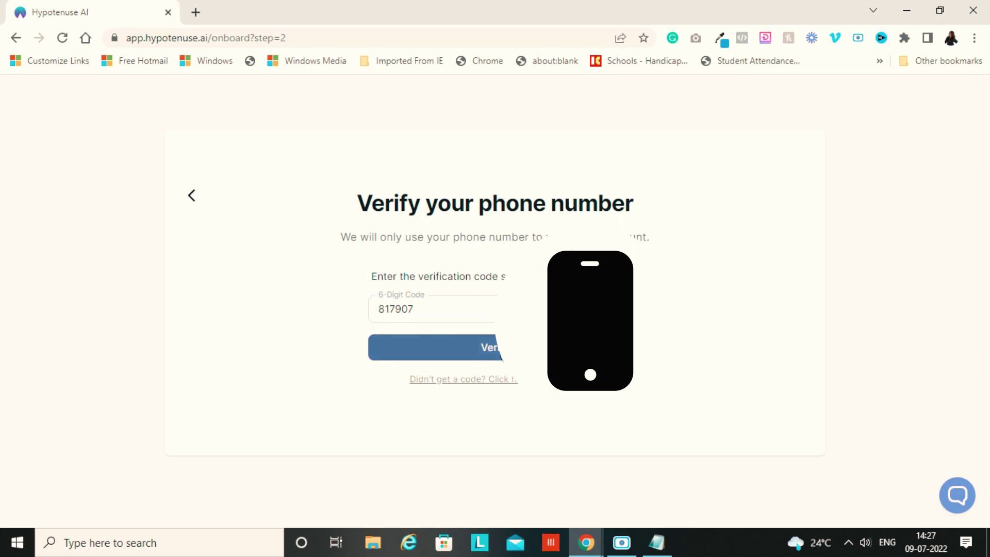
click(503, 353)
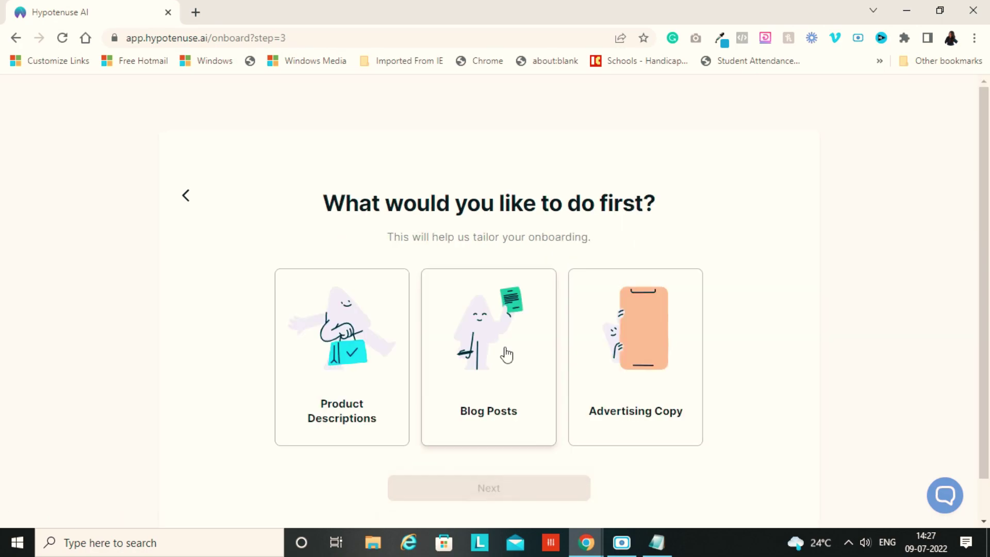
click(604, 335)
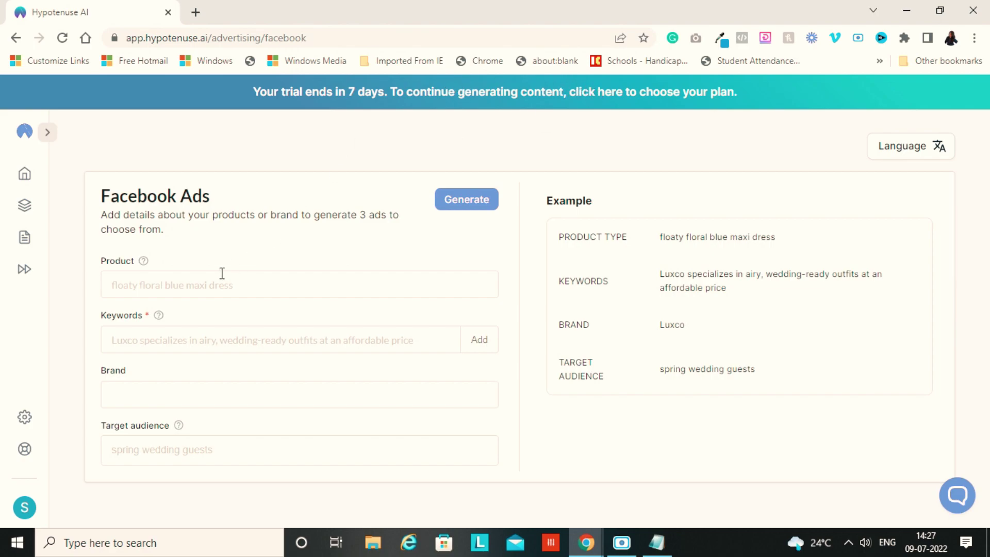
Enter product 'Mockup Interview workshop', paste the keyword notes, brand Jobstudio, audience Jobseekers, Freshers
click(218, 284)
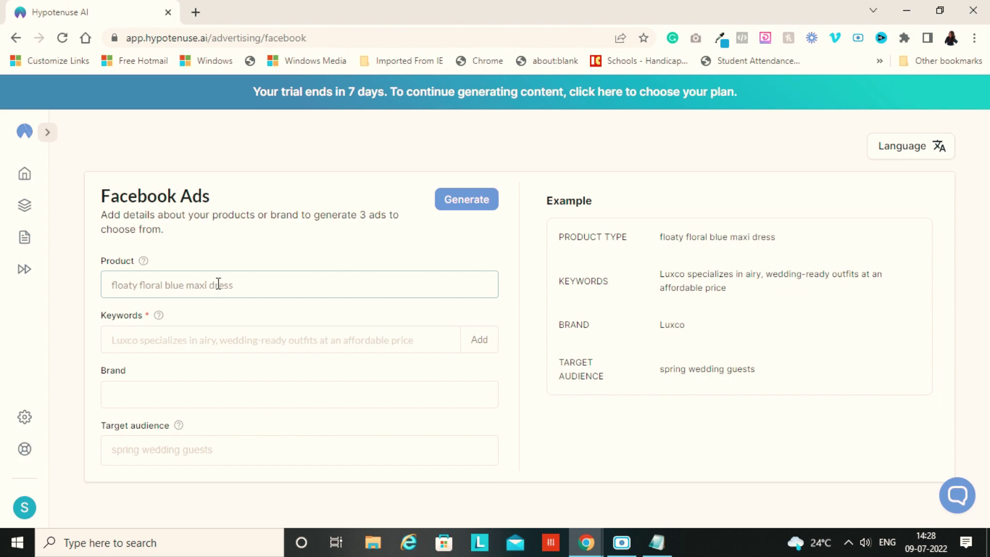
text(Mockup Interview workshop)
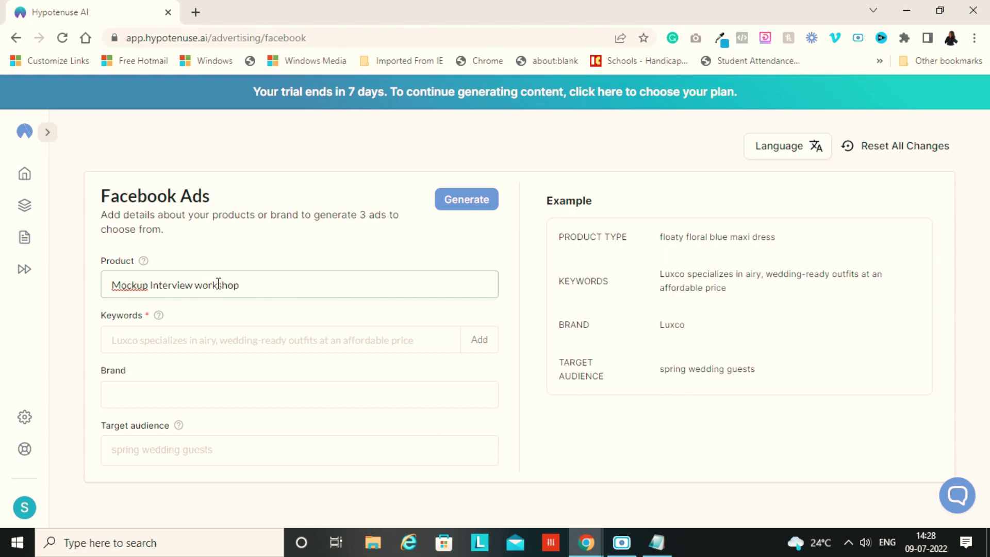
click(210, 337)
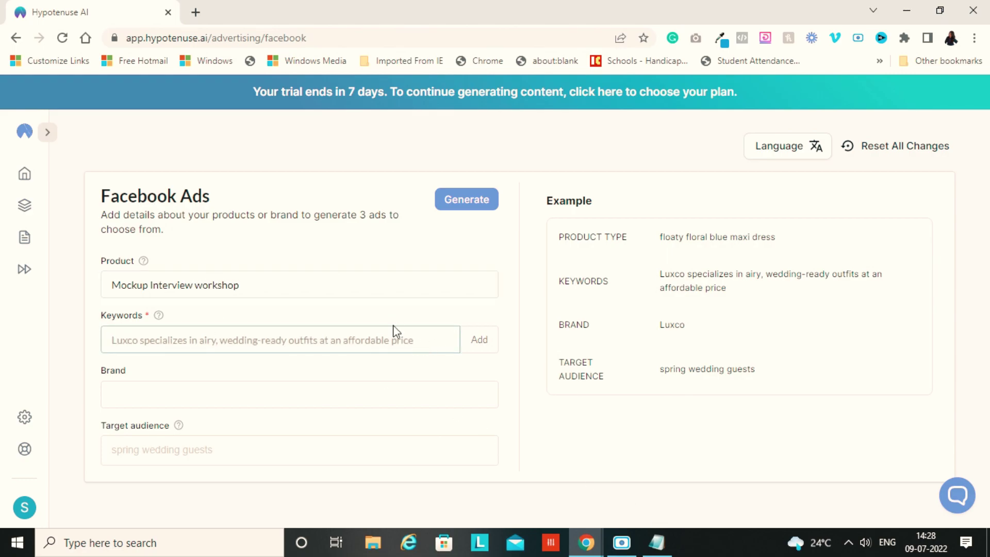
key(ctrl+v)
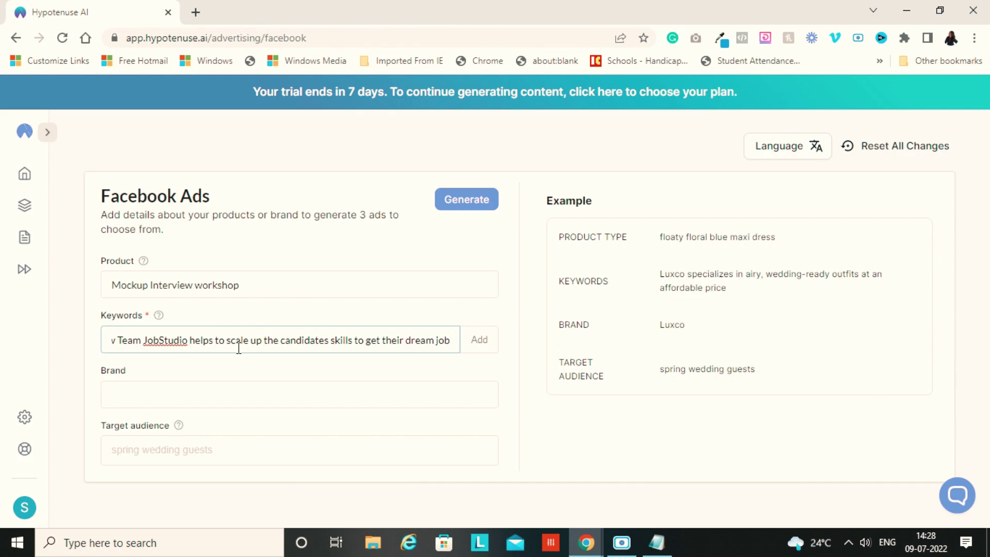
click(205, 400)
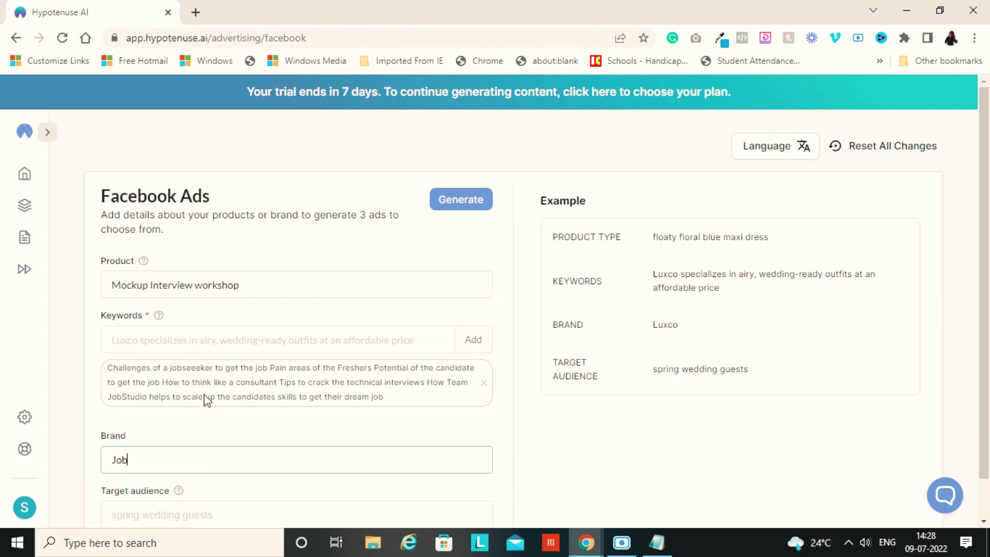
text(o)
key(Tab)
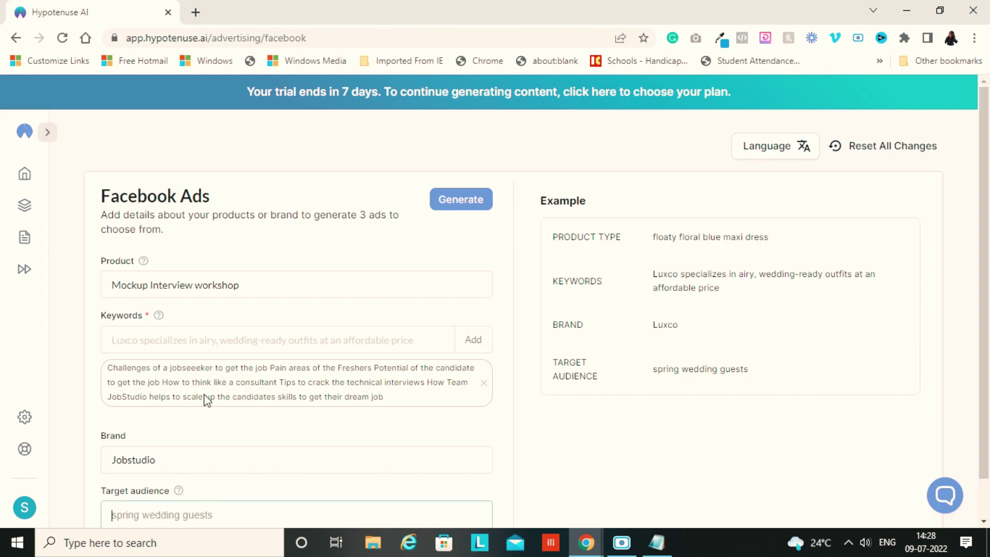
text(Jobseekers, Freshers)
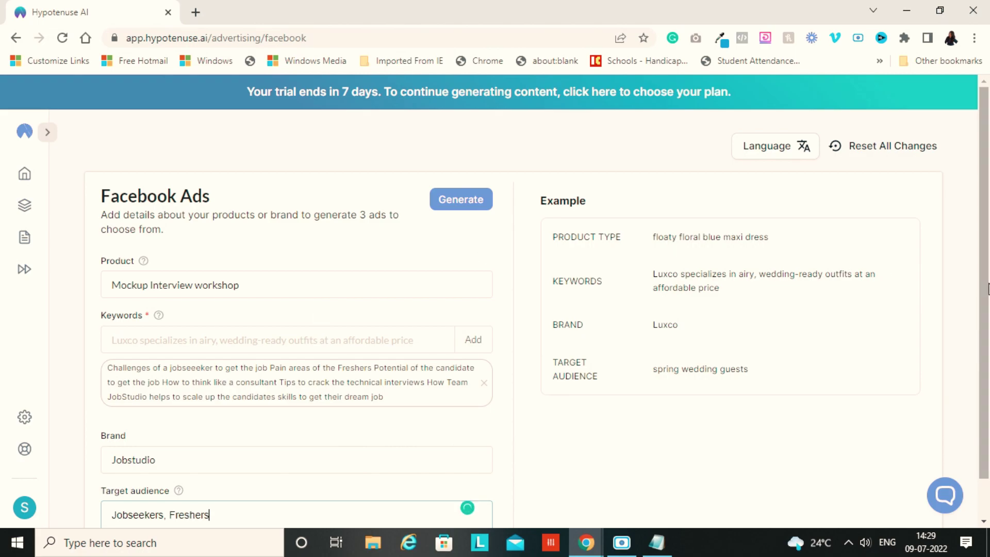
scroll(984, 290, down, 2)
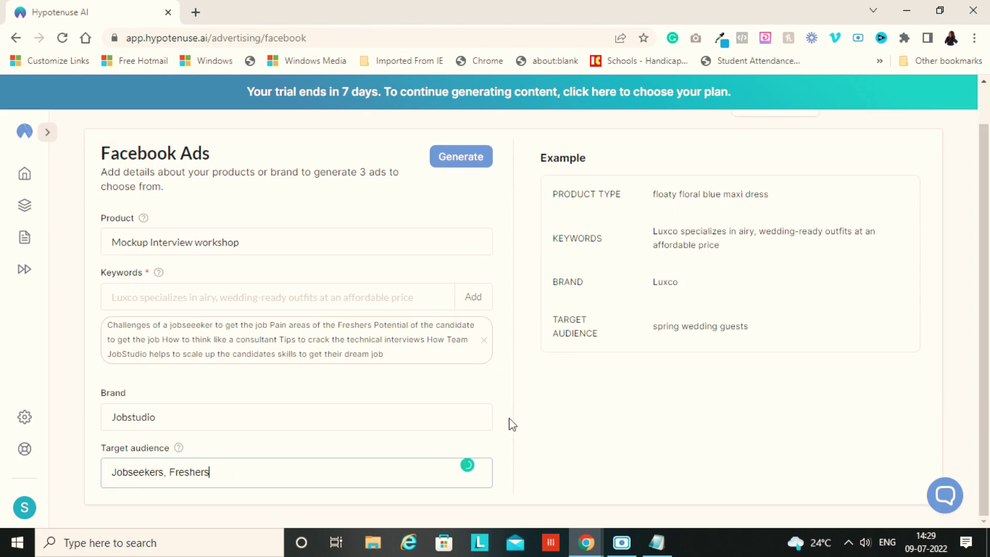
click(509, 437)
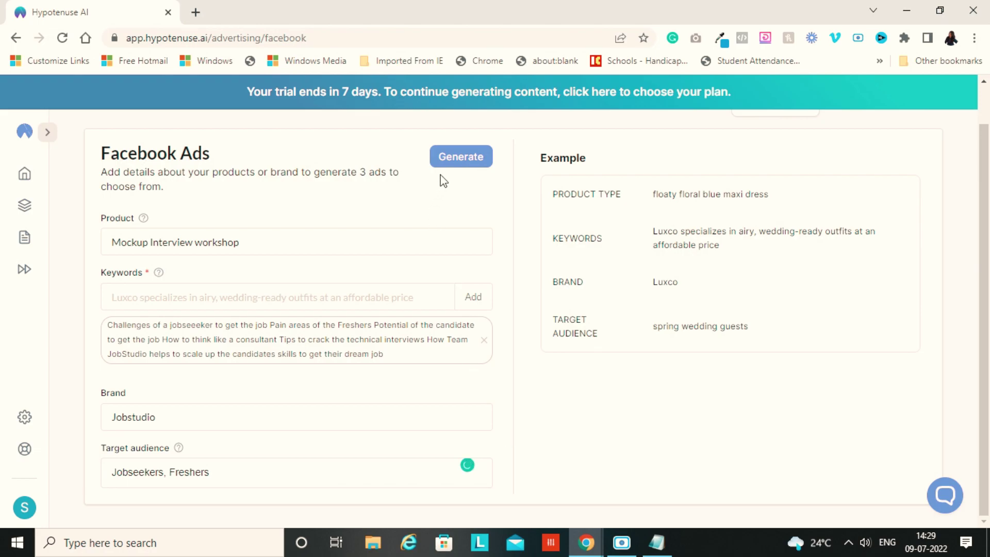
Generate ads from the brief and scroll through the three results in the Edit panel
click(456, 162)
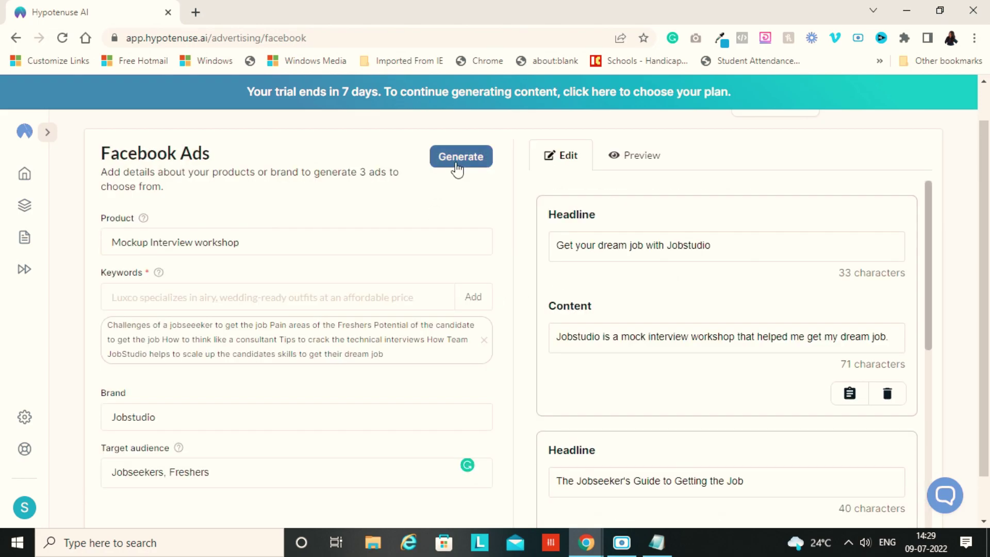
click(972, 245)
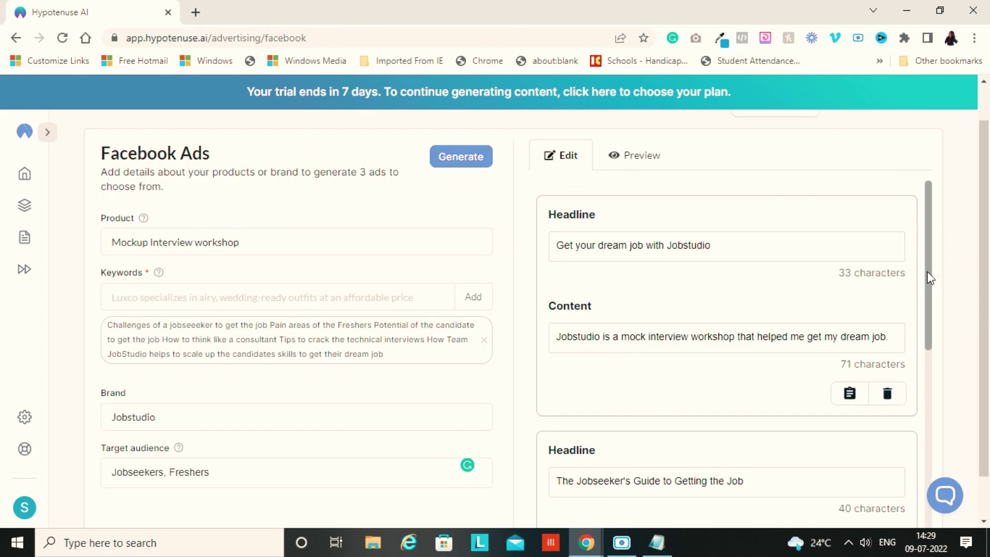
drag(925, 300, 915, 422)
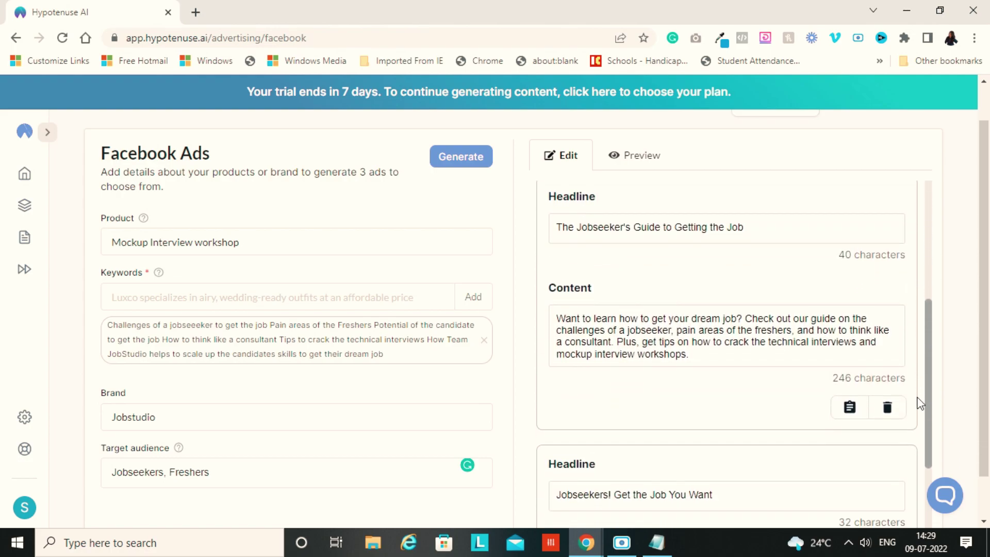
click(786, 286)
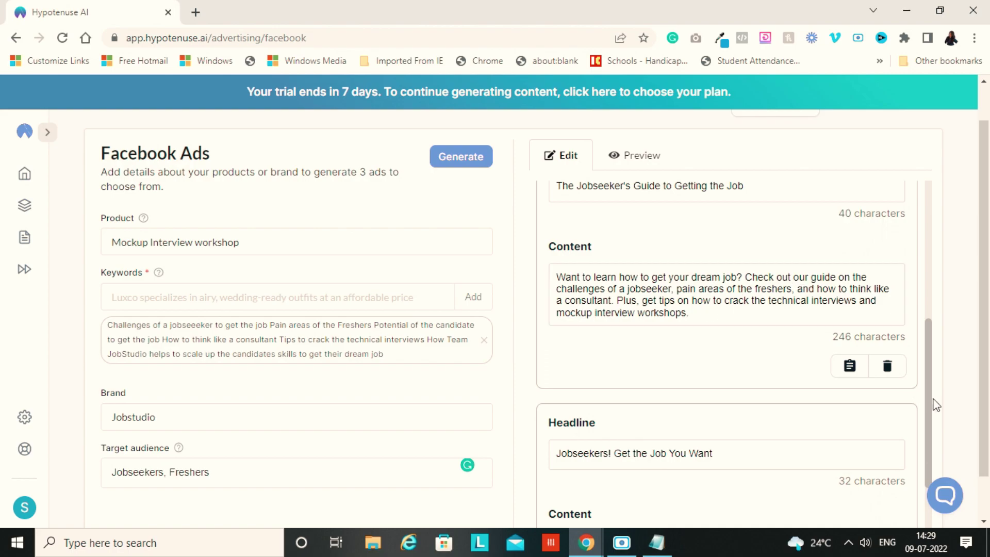
drag(929, 401, 930, 474)
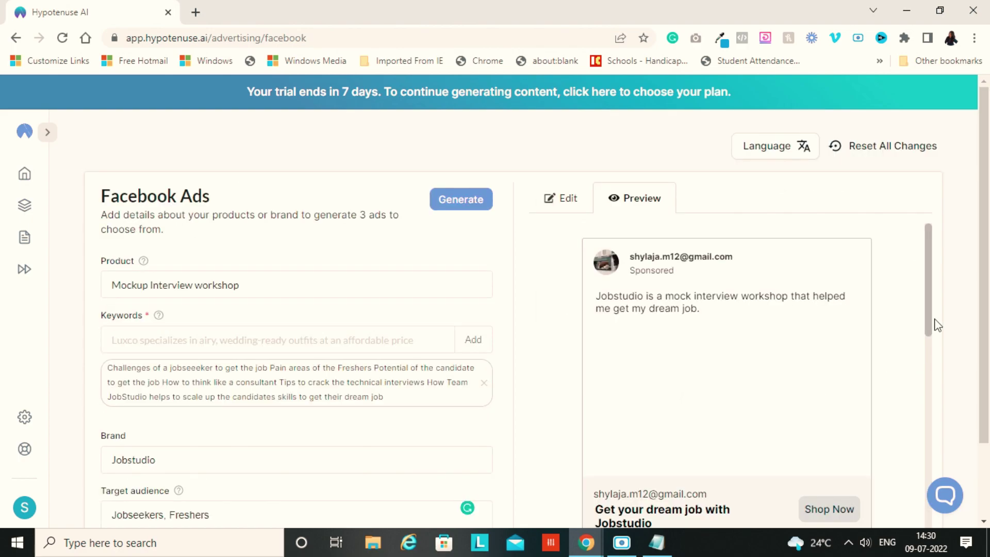
scroll(925, 315, down, 1)
mouse_move(921, 311)
mouse_down()
mouse_move(922, 289)
mouse_move(939, 535)
mouse_up()
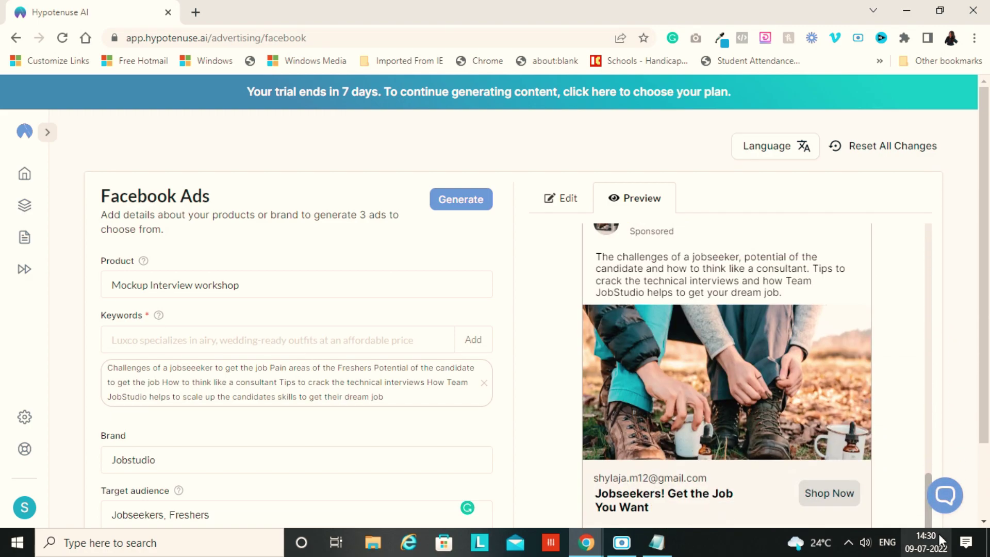
Regenerate a fresh batch of ads, review their previews, and return to the Edit tab
click(463, 199)
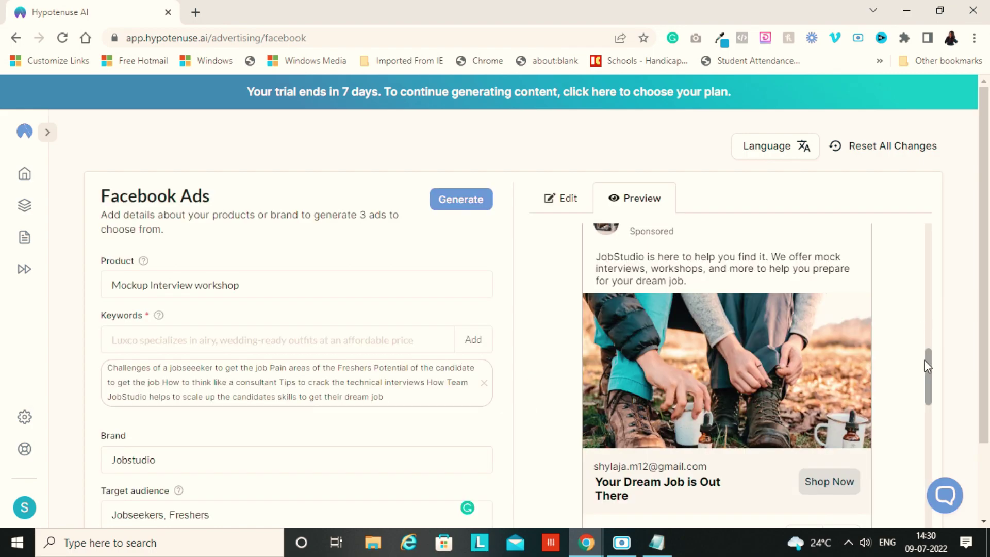
drag(927, 366, 921, 241)
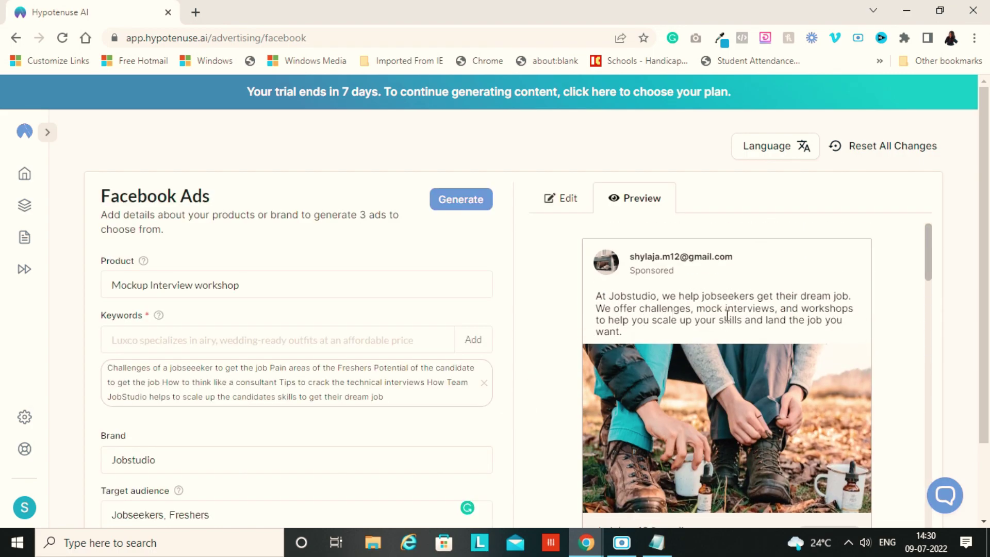
drag(928, 275, 918, 493)
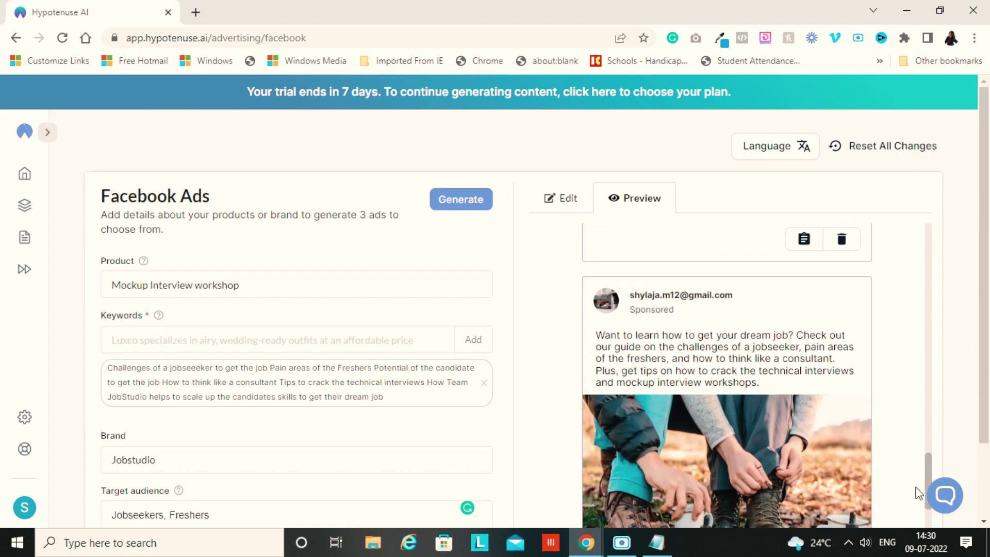
scroll(930, 476, down, 5)
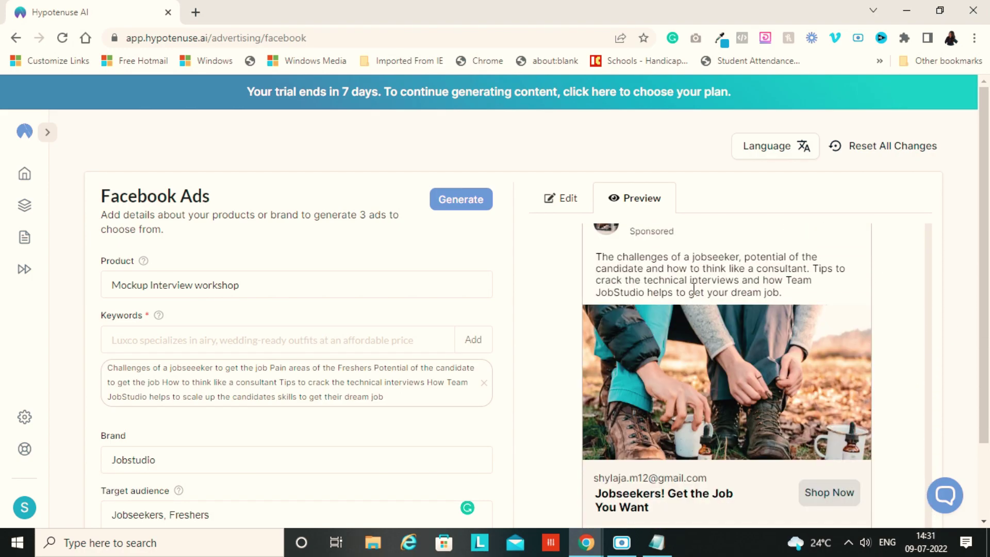
click(565, 200)
scroll(374, 385, down, 2)
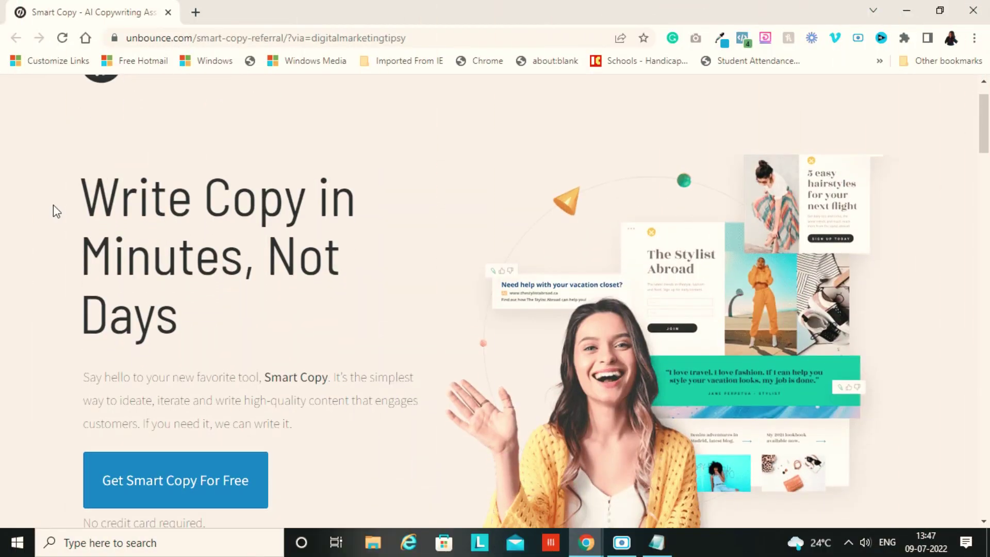
scroll(53, 205, down, 2)
scroll(54, 205, down, 2)
Start the free Starter plan and fill the registration name from saved autofill details
click(149, 246)
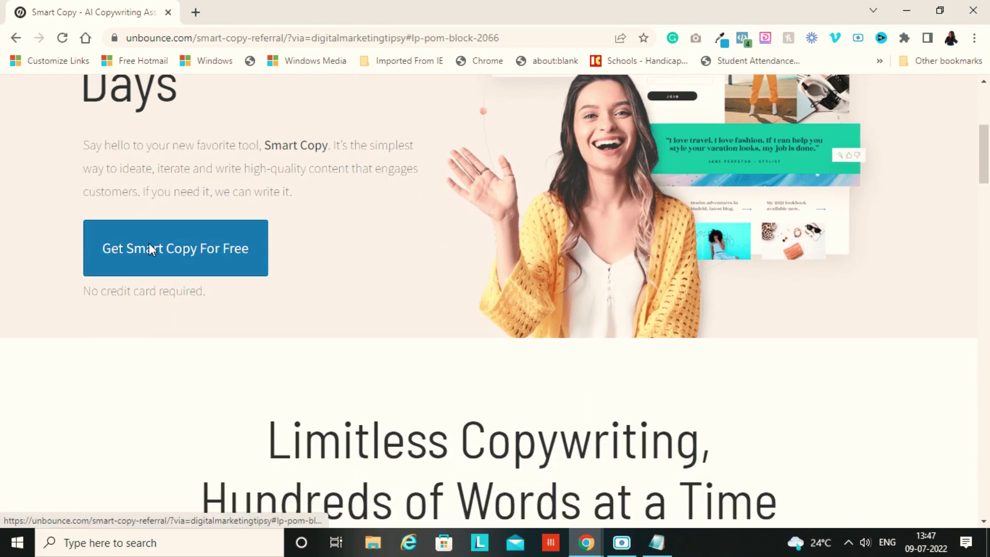
scroll(361, 237, down, 1)
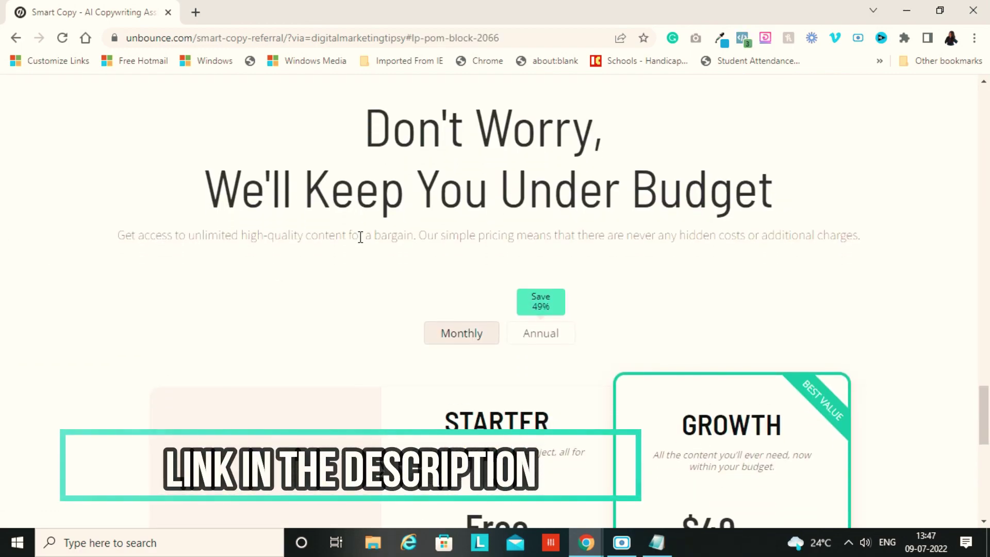
scroll(333, 322, down, 3)
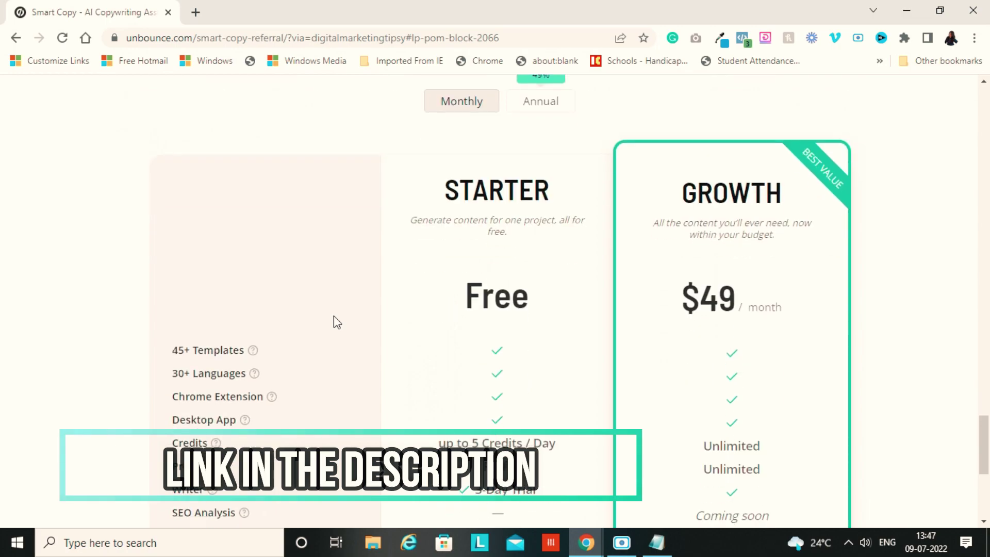
scroll(333, 322, down, 3)
scroll(334, 322, up, 1)
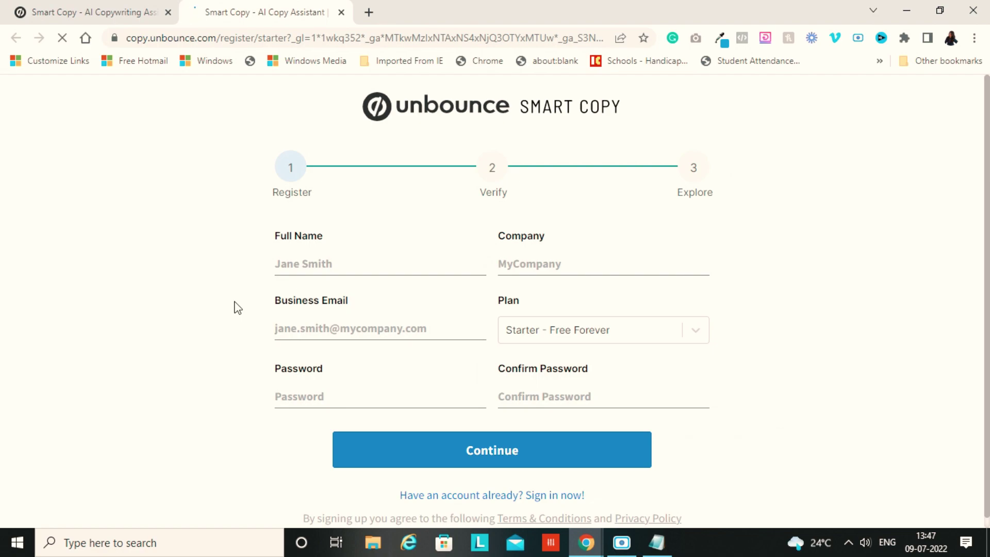
click(312, 268)
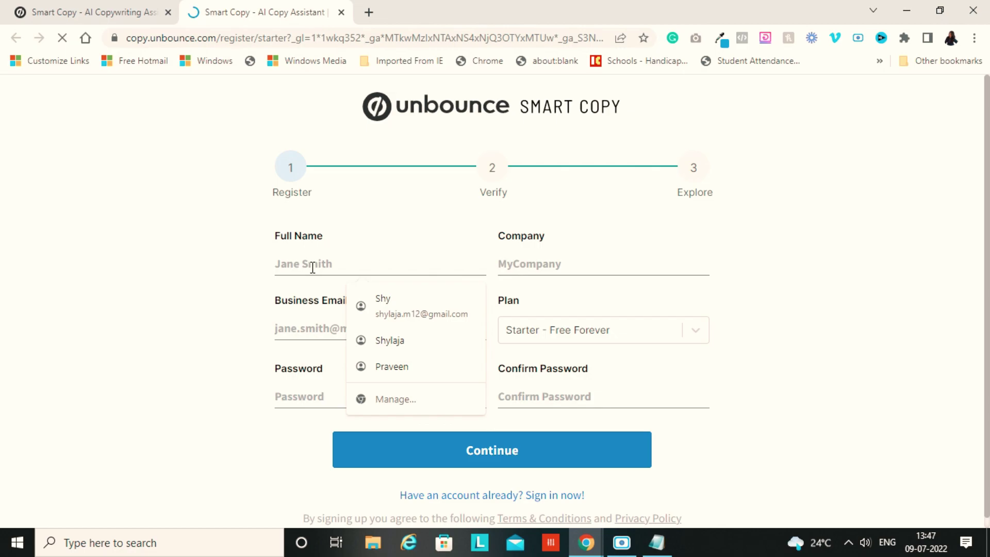
click(422, 353)
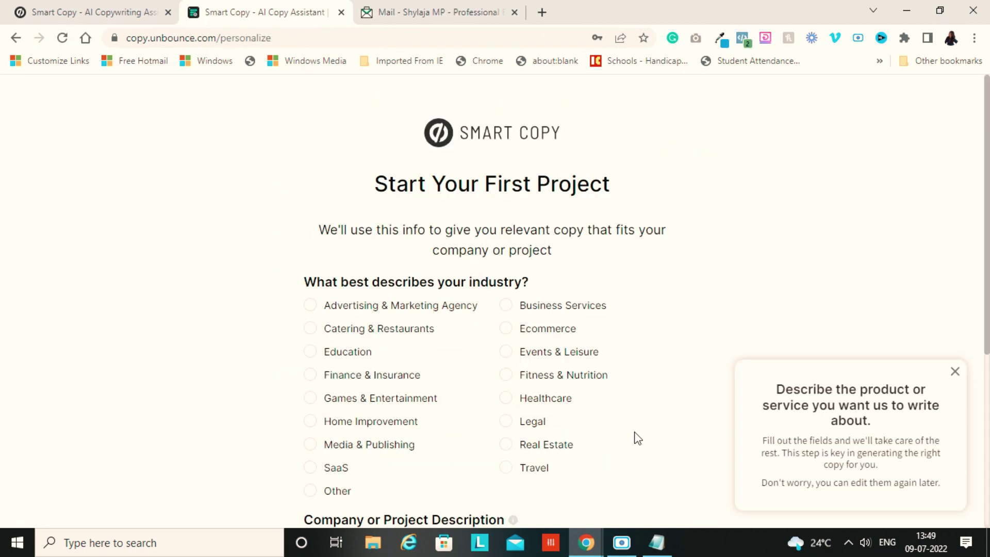
Add audiences small business owners, freelancers, coaches and keyword 'get clients', then finish setup
click(954, 371)
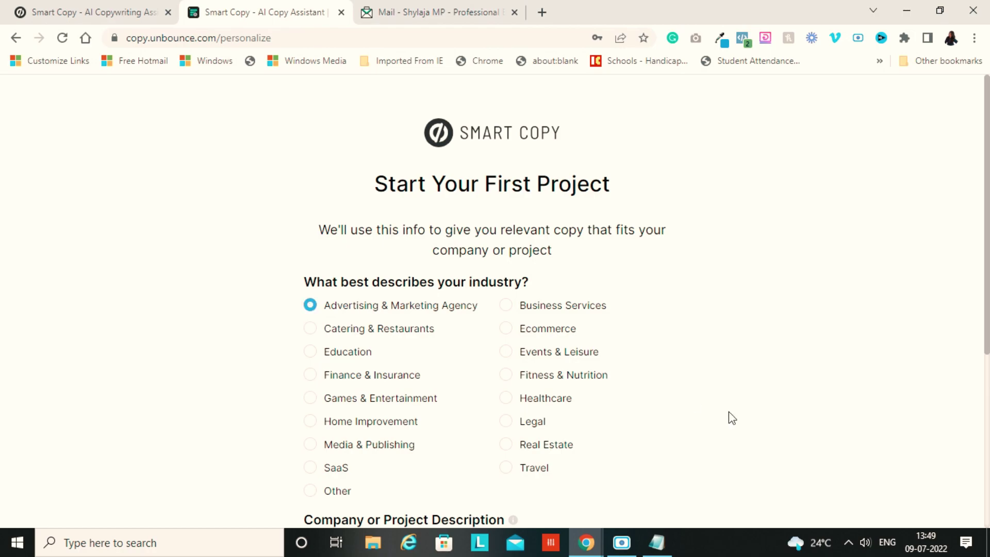
scroll(731, 417, down, 2)
scroll(510, 331, down, 2)
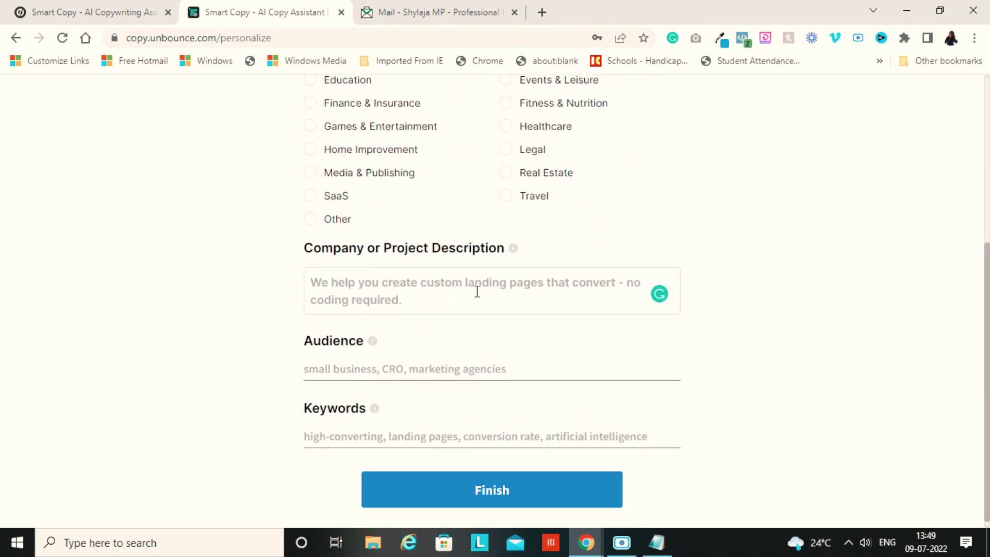
text(Facebook Ads,)
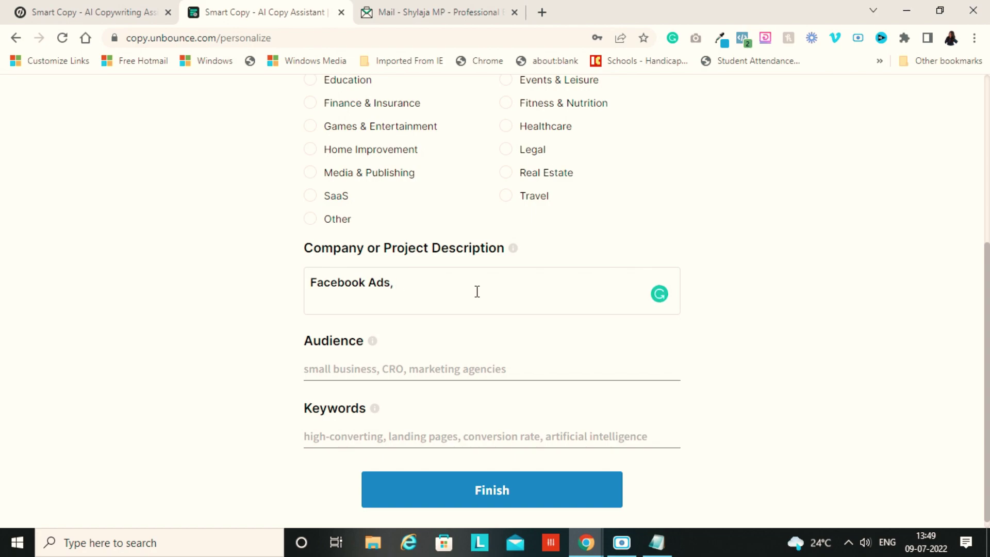
text(small business owners)
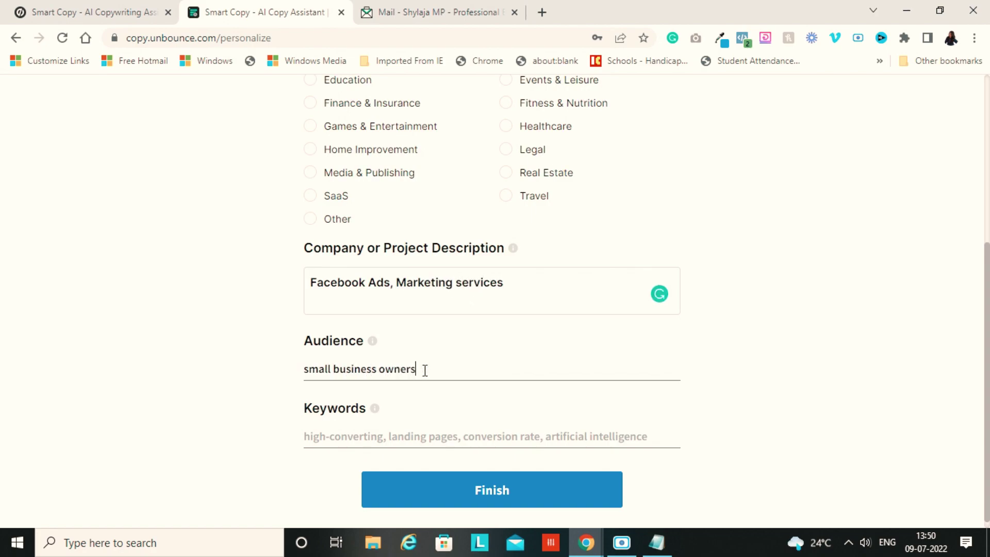
key(Return)
text(f)
text(s)
key(Return)
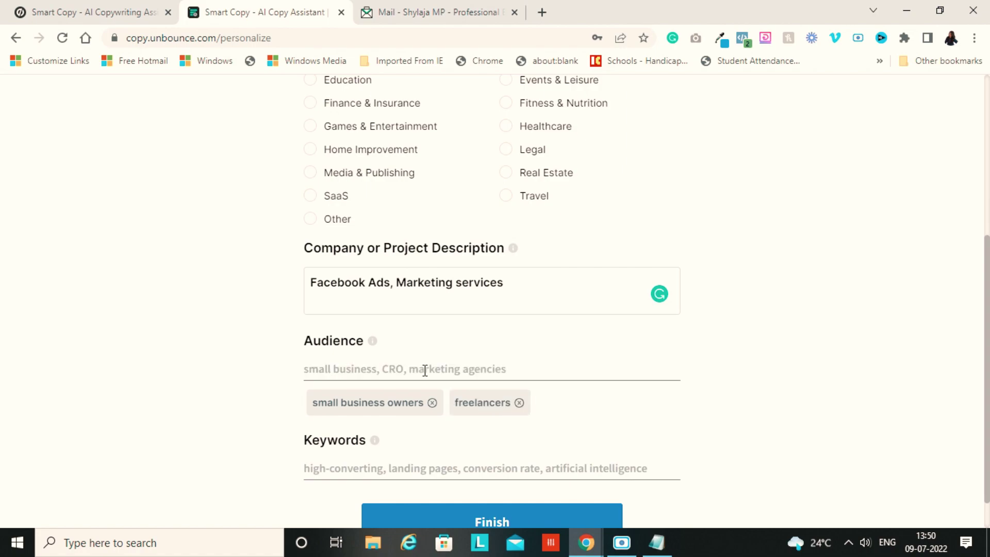
text(coaches)
key(Return)
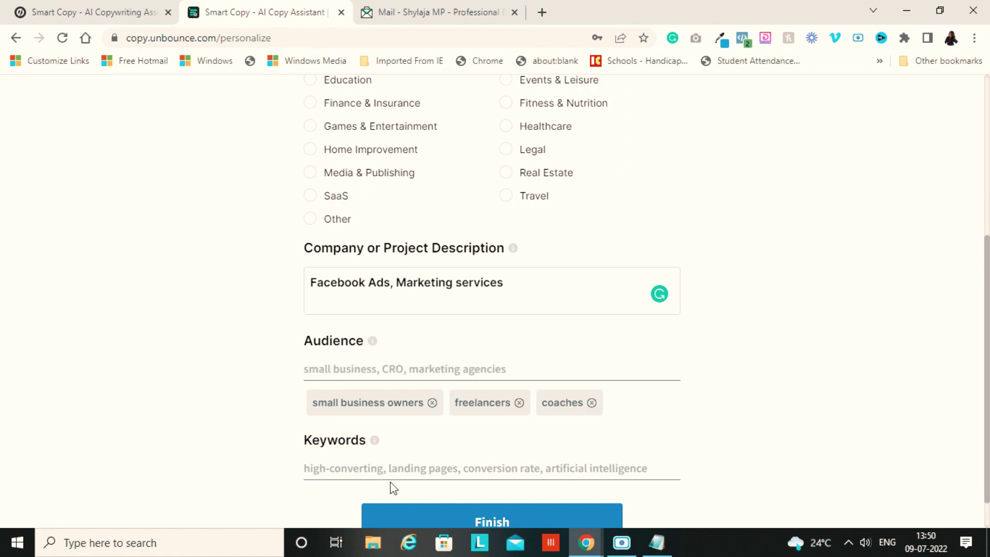
text(get clients)
key(Return)
text(leads sales)
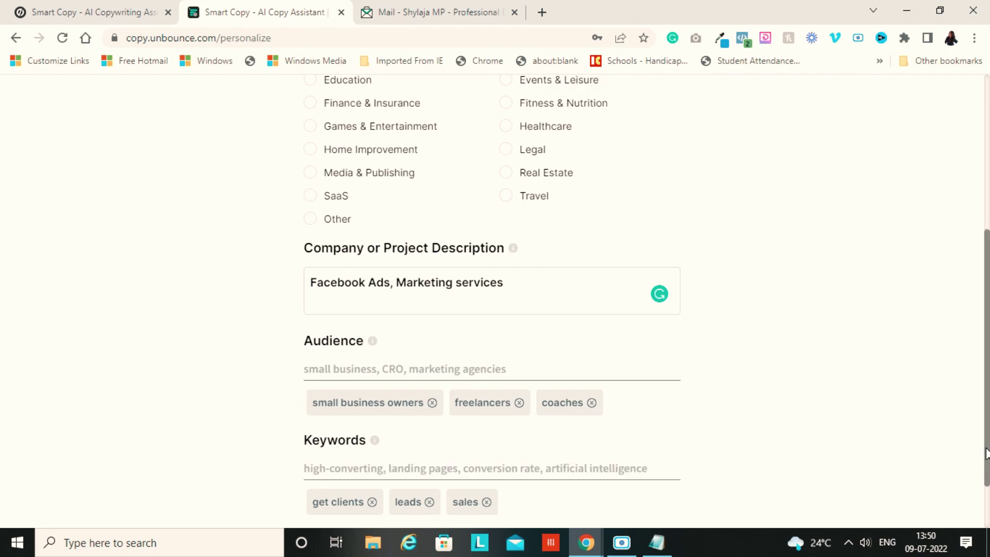
scroll(986, 452, down, 1)
click(511, 480)
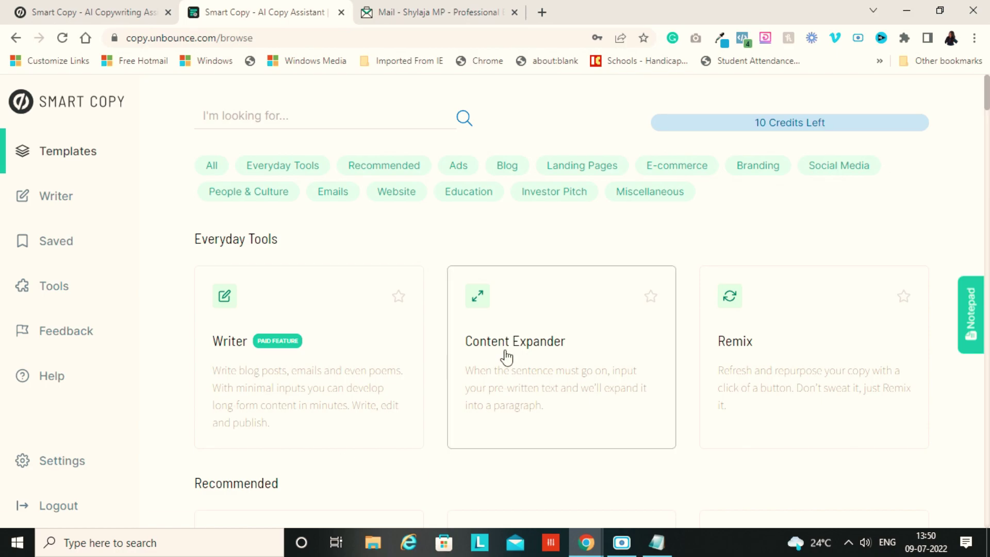
mouse_move(988, 97)
mouse_down()
mouse_move(976, 371)
mouse_move(987, 435)
mouse_move(976, 242)
mouse_up()
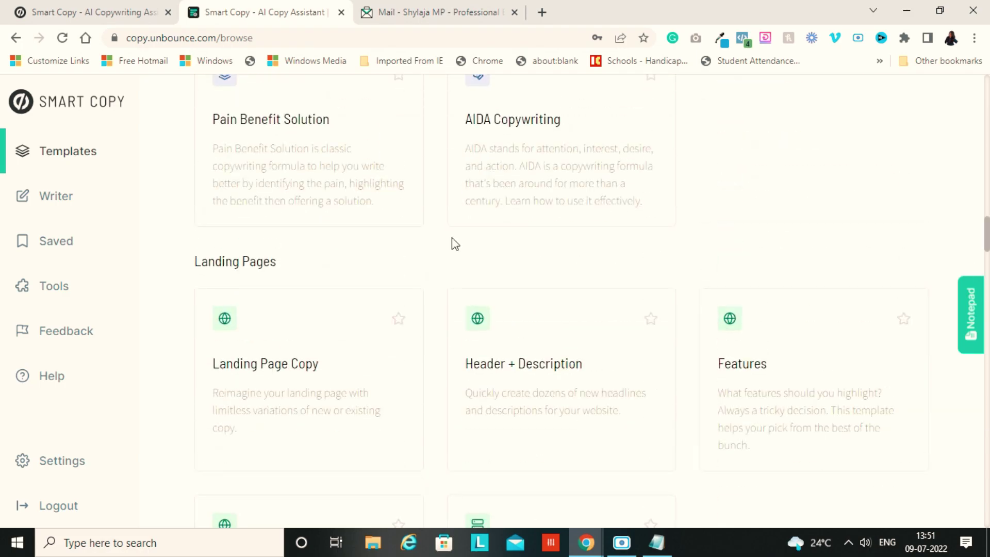
Open the Landing Page Copy template from the Landing Pages section of Templates
click(270, 372)
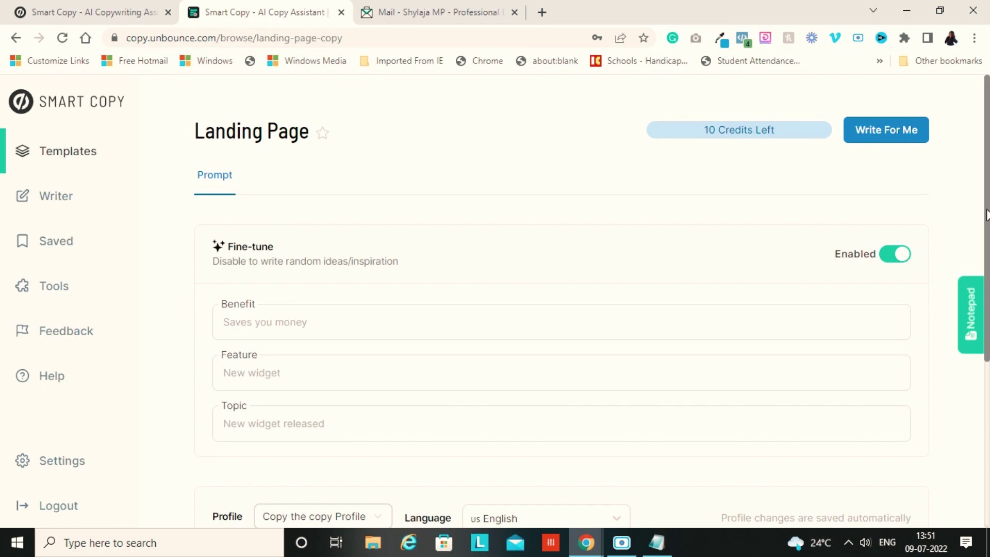
scroll(421, 266, down, 1)
Generate landing page copy from the time-saving benefit, templates feature and sales-funnel topic
click(421, 266)
text(save you time)
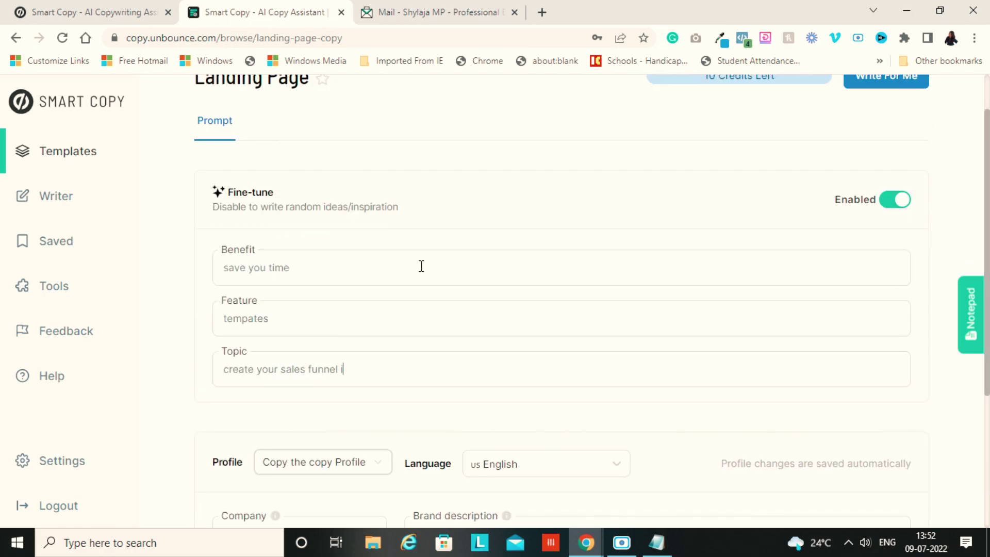
text(s)
scroll(421, 267, down, 1)
scroll(866, 202, up, 2)
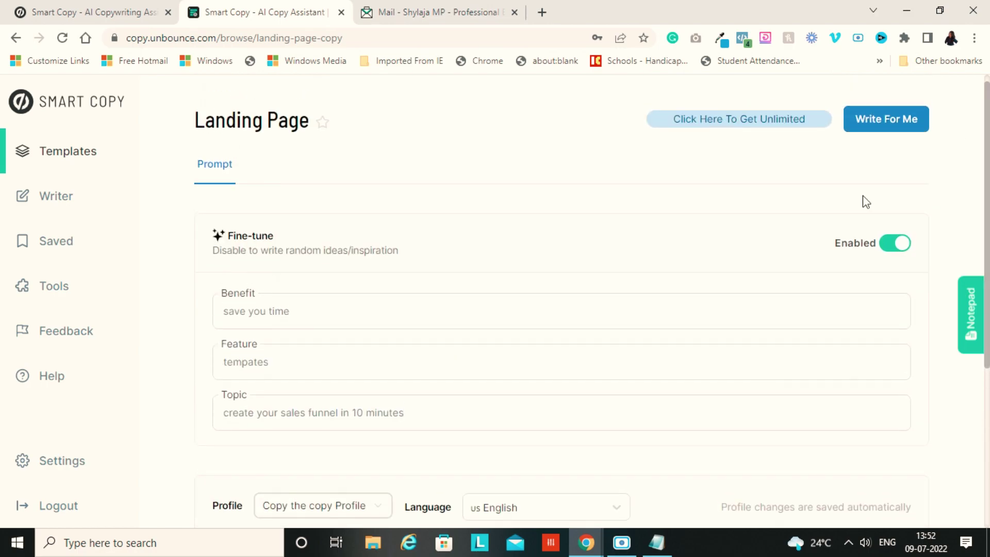
click(871, 131)
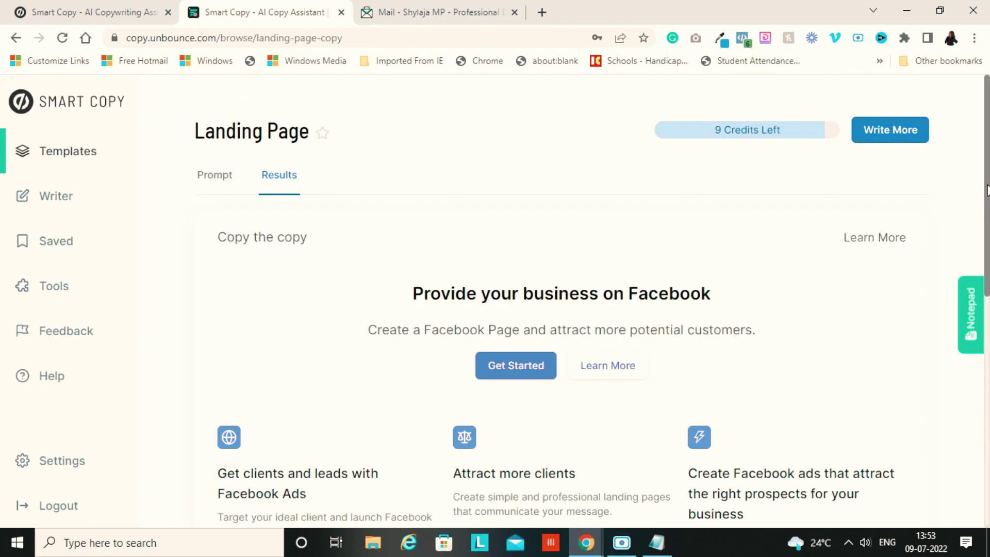
mouse_move(987, 190)
mouse_down()
mouse_move(987, 388)
mouse_move(987, 222)
mouse_up()
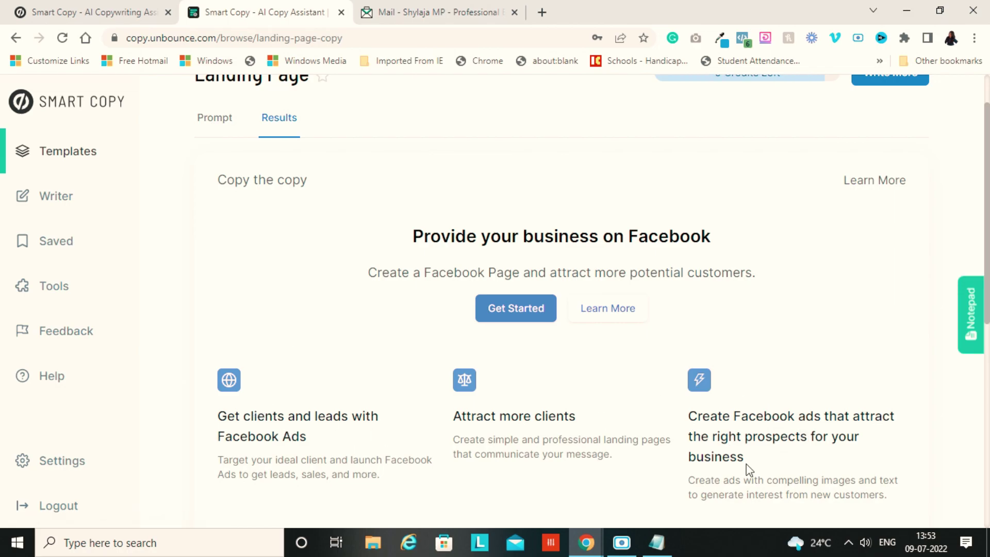
Filter Templates to Social Media, listing Facebook Ad Headlines and LinkedIn Text Ads
click(512, 307)
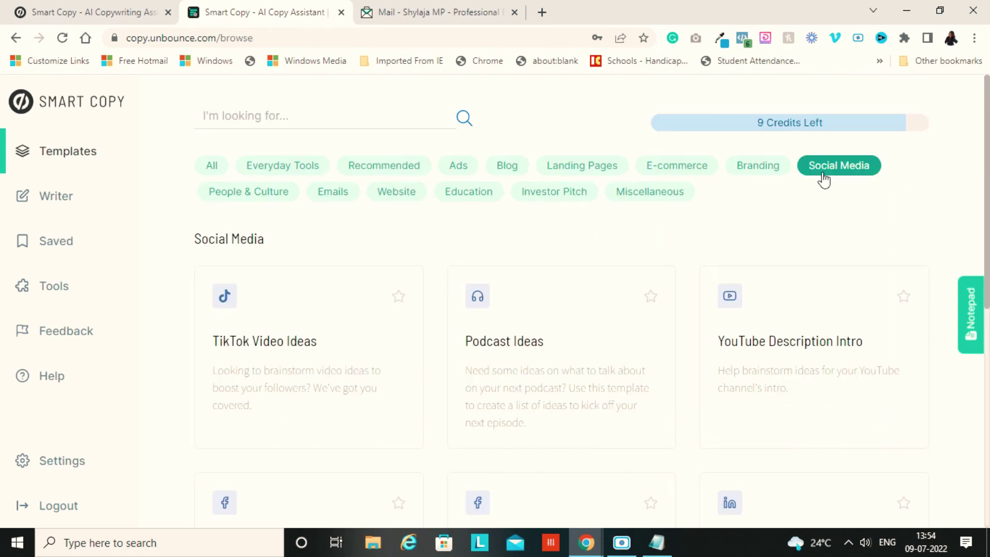
drag(986, 180, 986, 307)
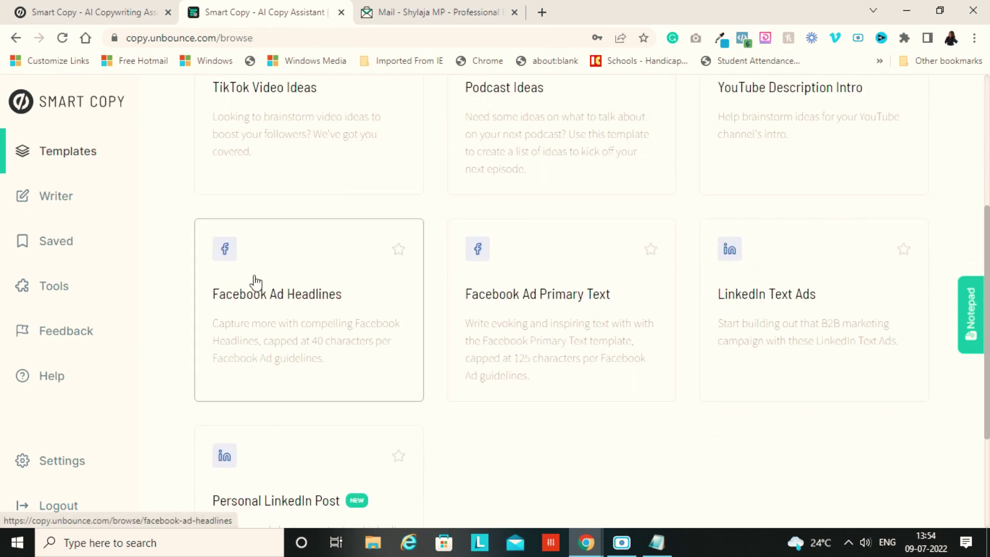
Generate headlines in the Facebook Ad Headlines template with topic 'Get your dream for real'
click(261, 298)
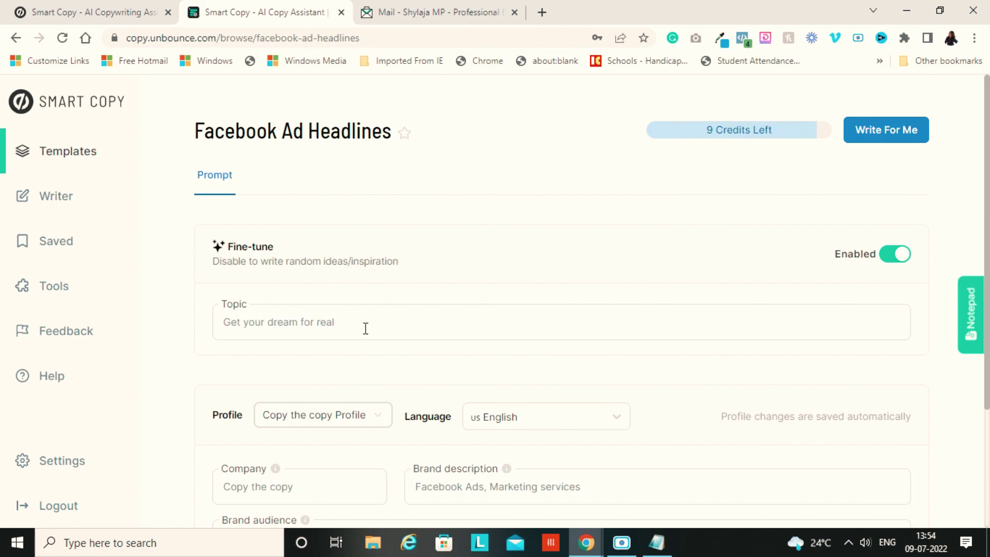
drag(987, 161, 976, 340)
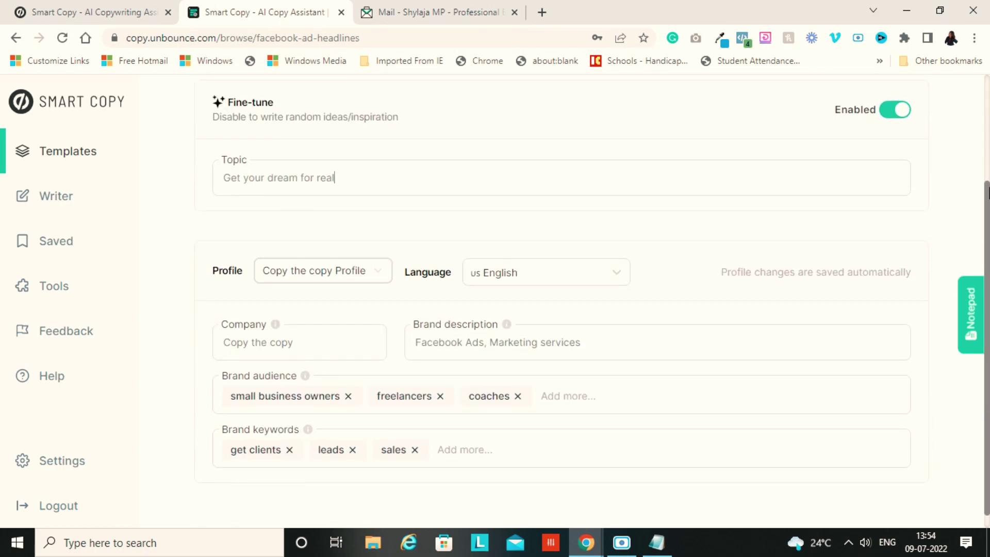
scroll(794, 124, up, 2)
click(903, 137)
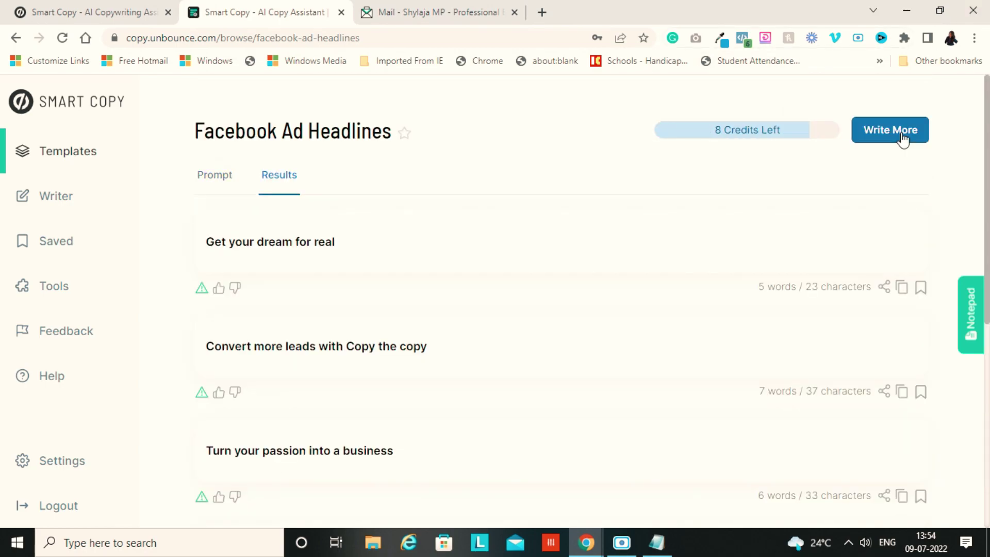
scroll(478, 297, down, 1)
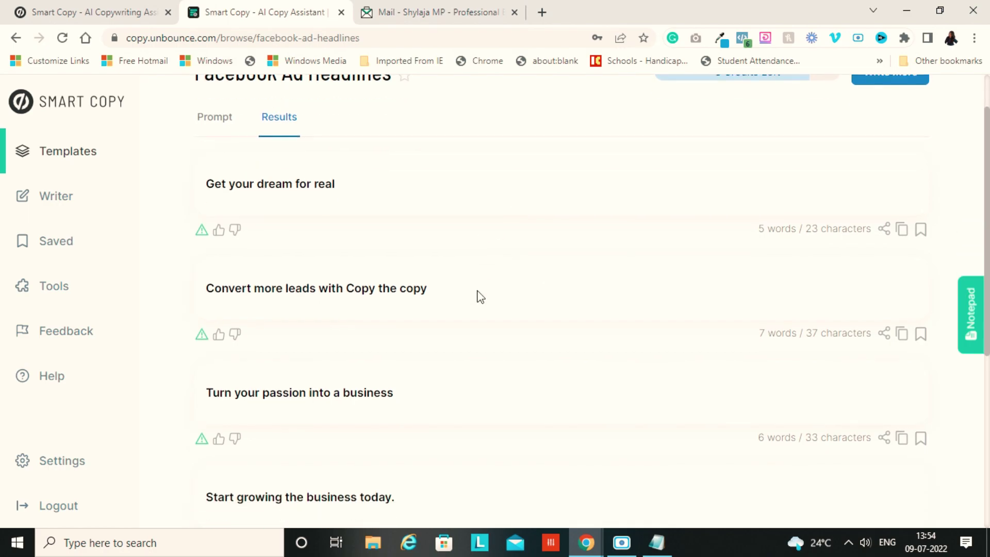
scroll(477, 296, down, 1)
scroll(394, 330, down, 1)
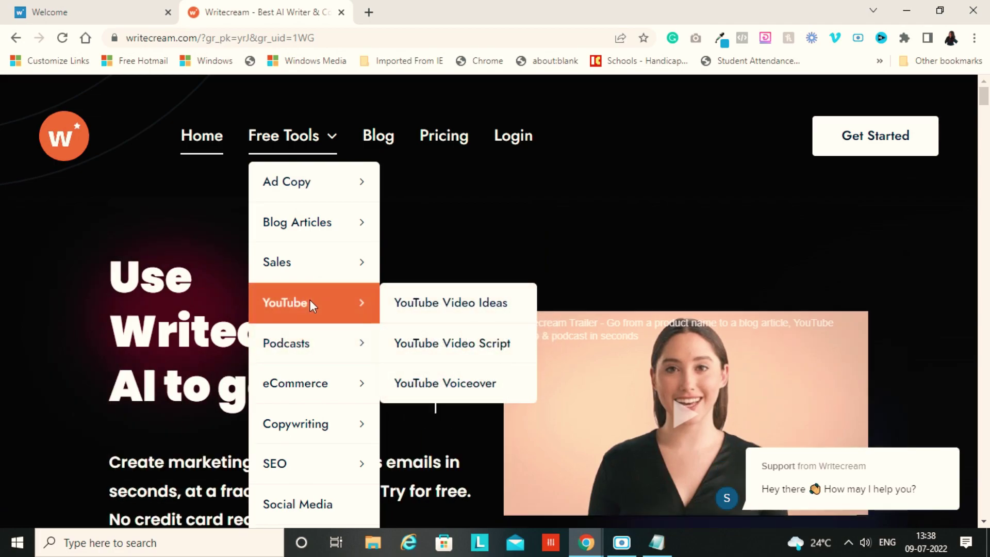
Sign up for Writecream, dismiss the support chat, and show the Social Media Tools category
click(850, 137)
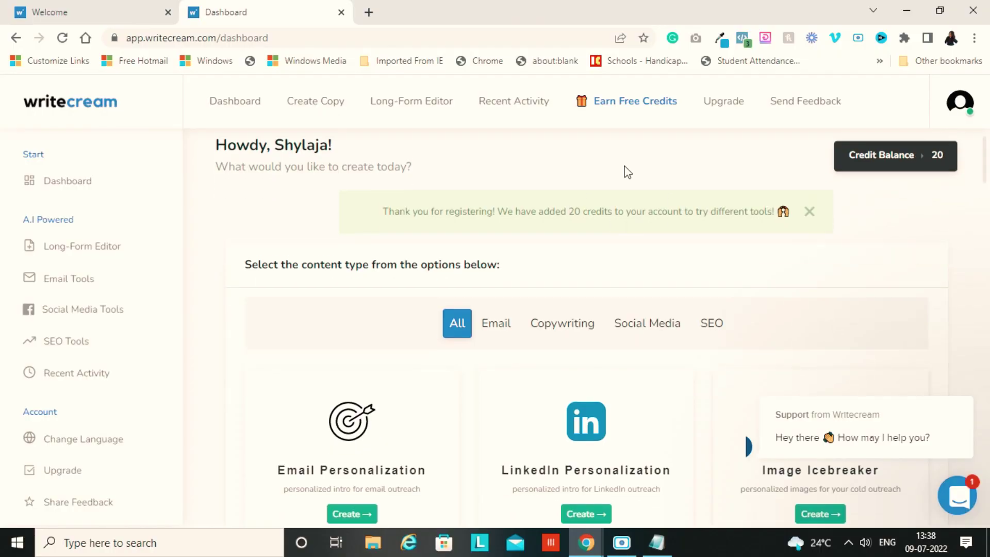
scroll(626, 170, down, 2)
scroll(625, 171, down, 2)
scroll(625, 170, down, 1)
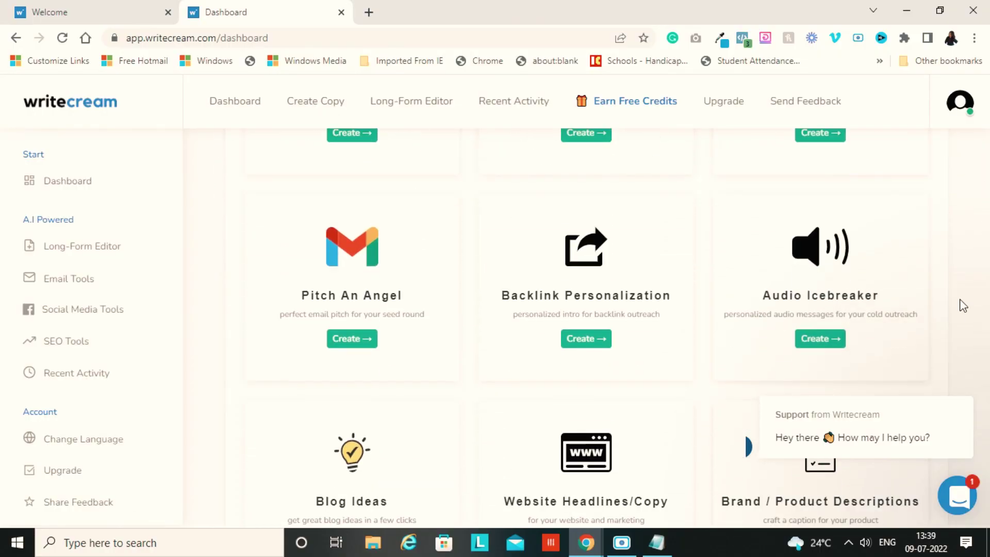
scroll(961, 305, down, 3)
scroll(234, 337, down, 3)
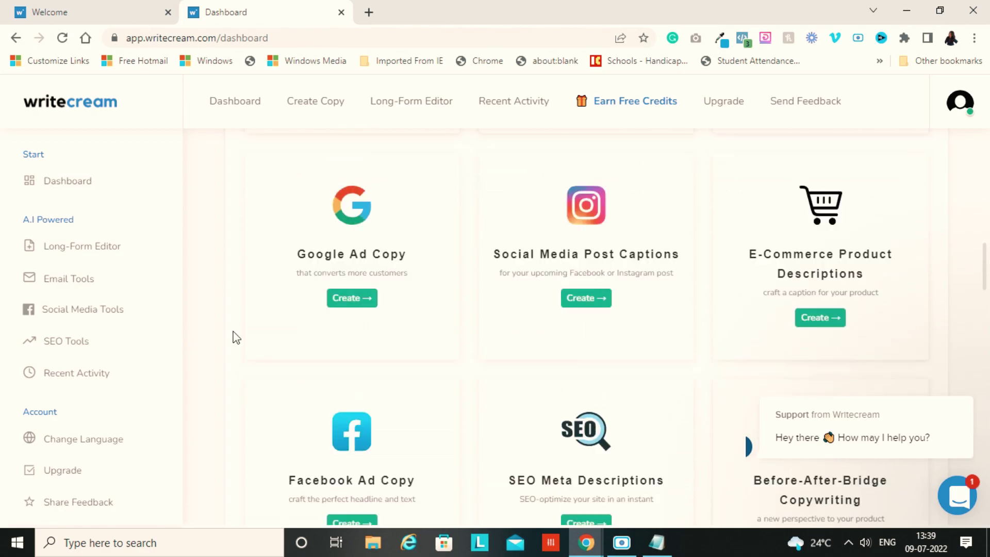
scroll(235, 421, down, 1)
scroll(235, 421, down, 2)
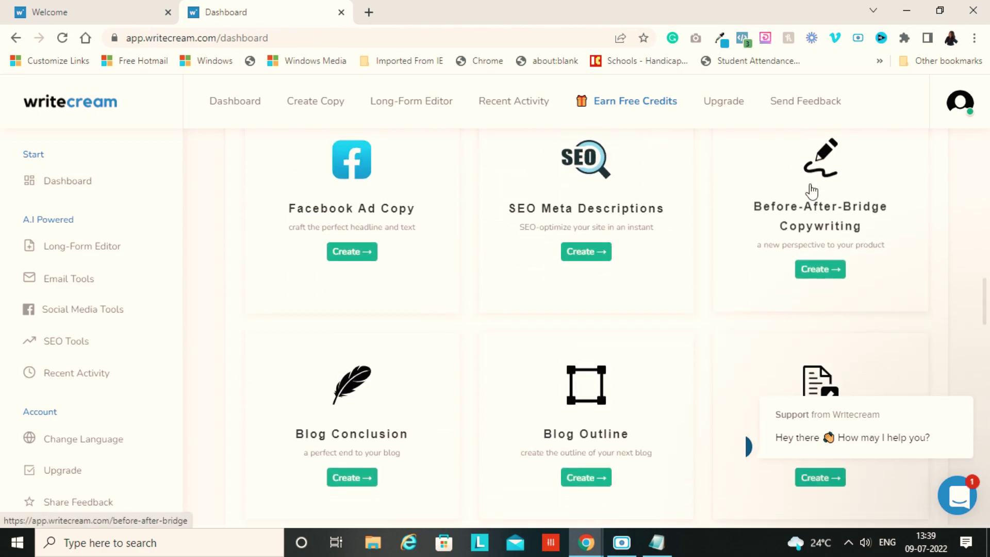
click(956, 358)
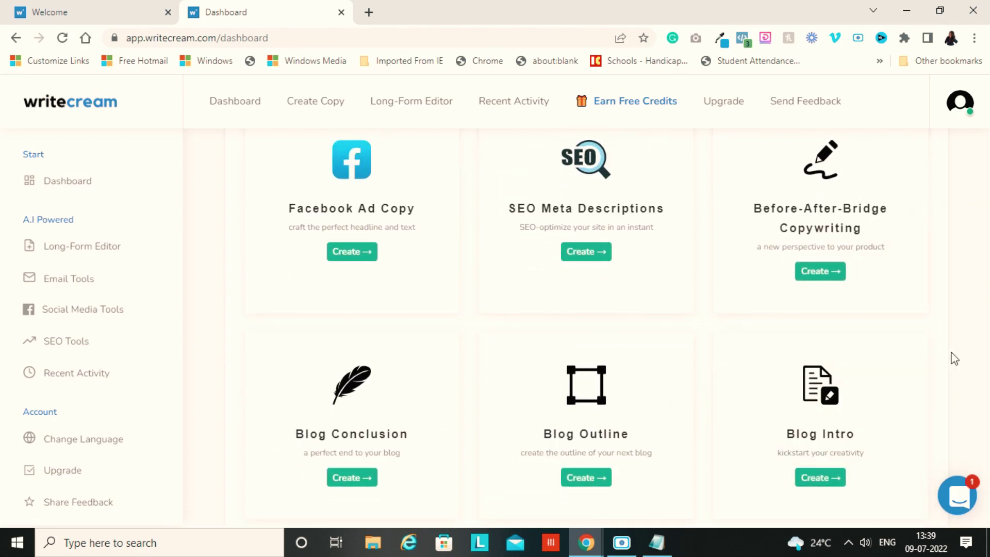
scroll(959, 357, down, 5)
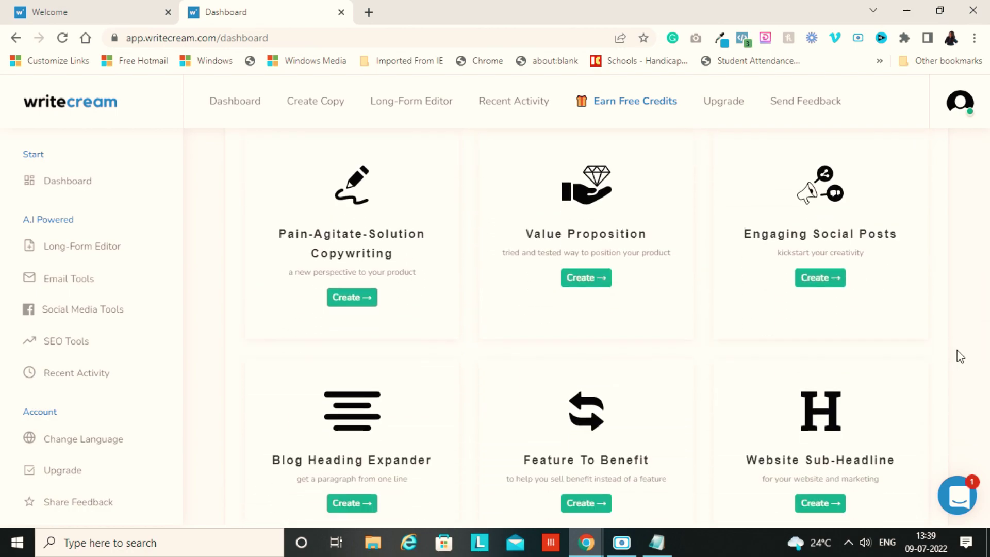
scroll(959, 356, down, 2)
scroll(959, 340, down, 2)
scroll(960, 314, down, 1)
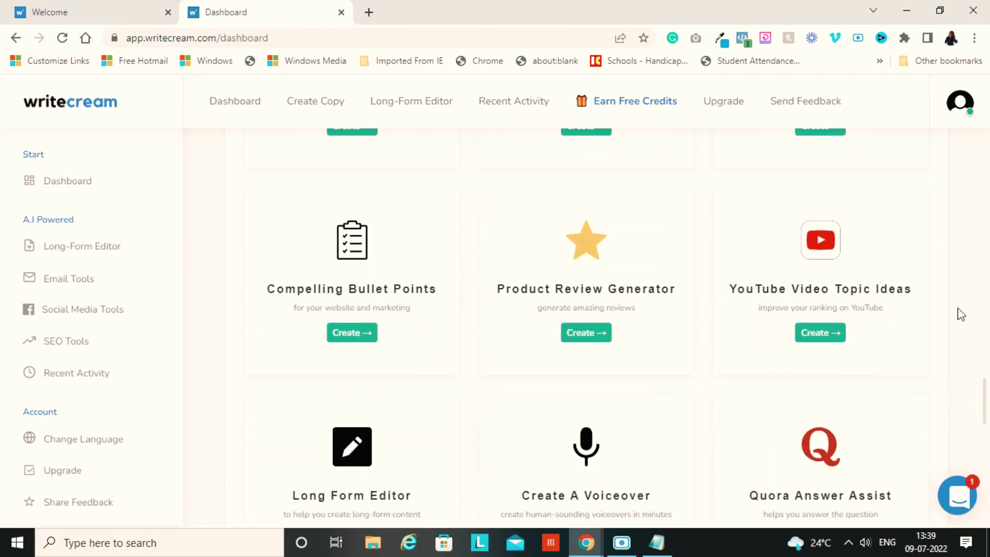
scroll(976, 232, down, 2)
scroll(974, 234, down, 2)
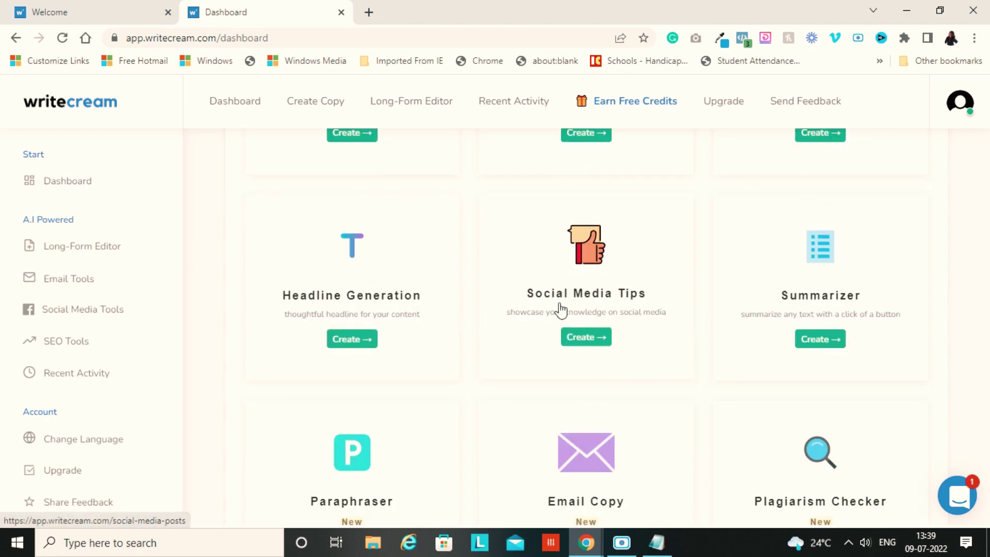
scroll(967, 255, down, 4)
click(82, 324)
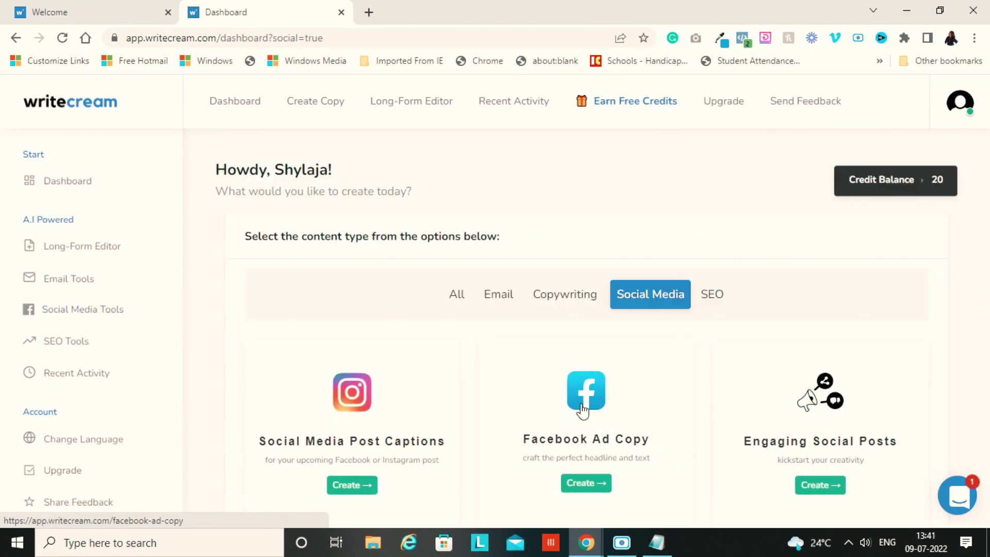
Generate five Social Media Post Captions for Jobstudio from a mock-interview description
click(426, 346)
text(Jobstudio)
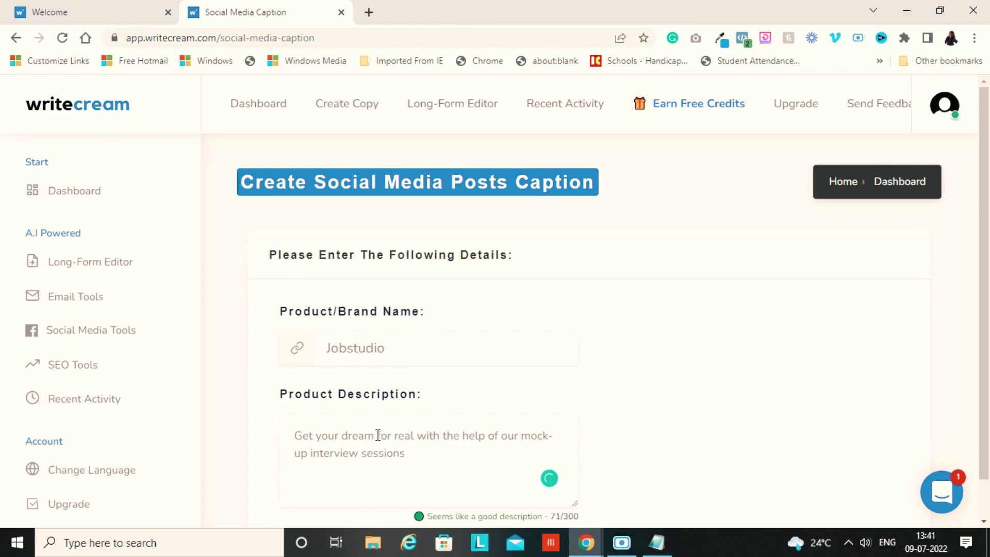
scroll(986, 333, down, 1)
click(310, 510)
scroll(309, 509, down, 1)
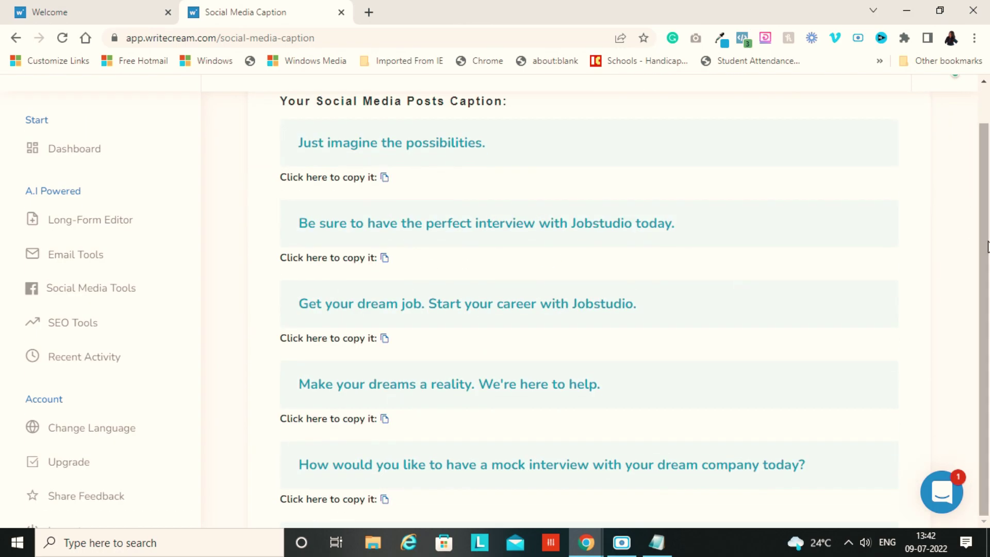
scroll(986, 215, up, 1)
drag(986, 216, 570, 249)
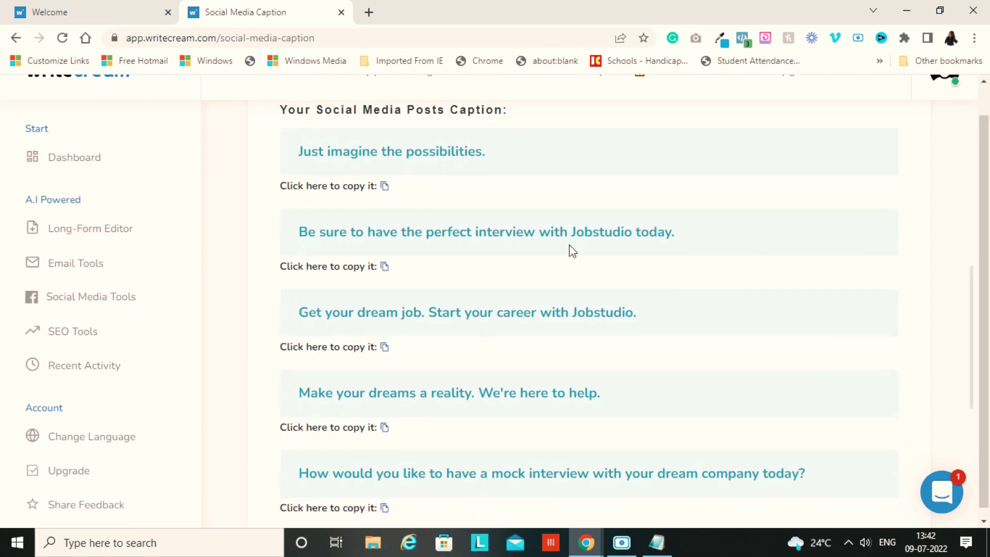
Copy the third and fourth captions, then return to the Writecream dashboard
click(386, 346)
scroll(574, 410, down, 1)
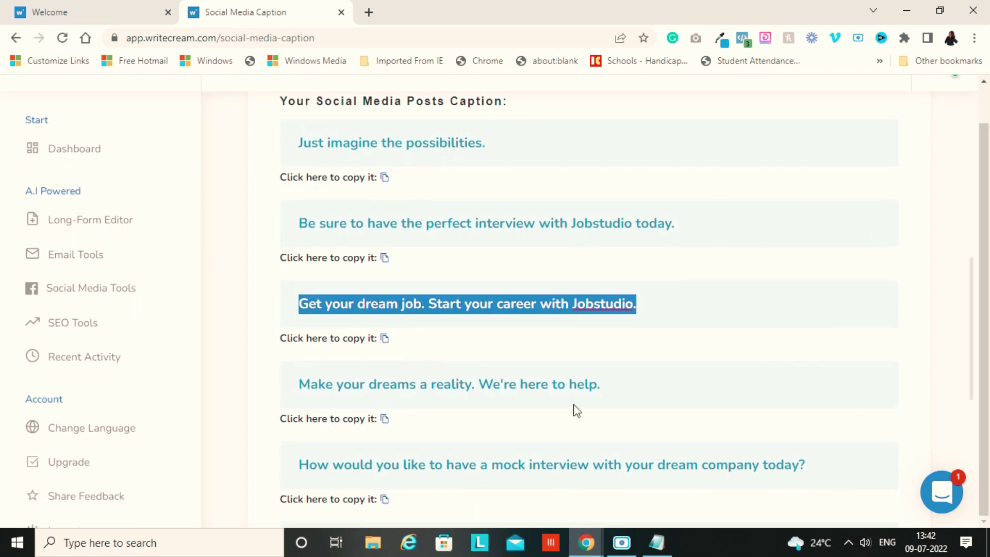
click(386, 426)
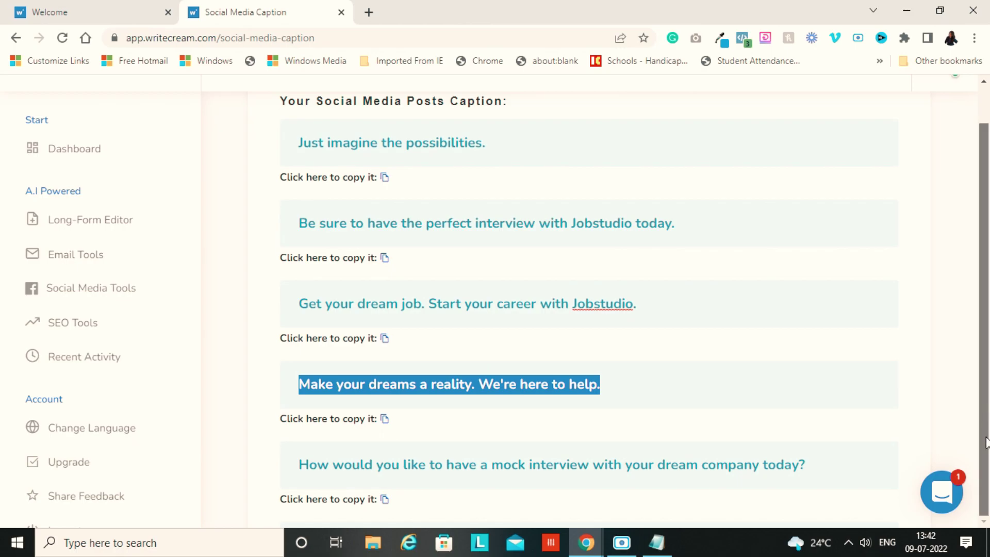
drag(986, 441, 987, 242)
click(346, 103)
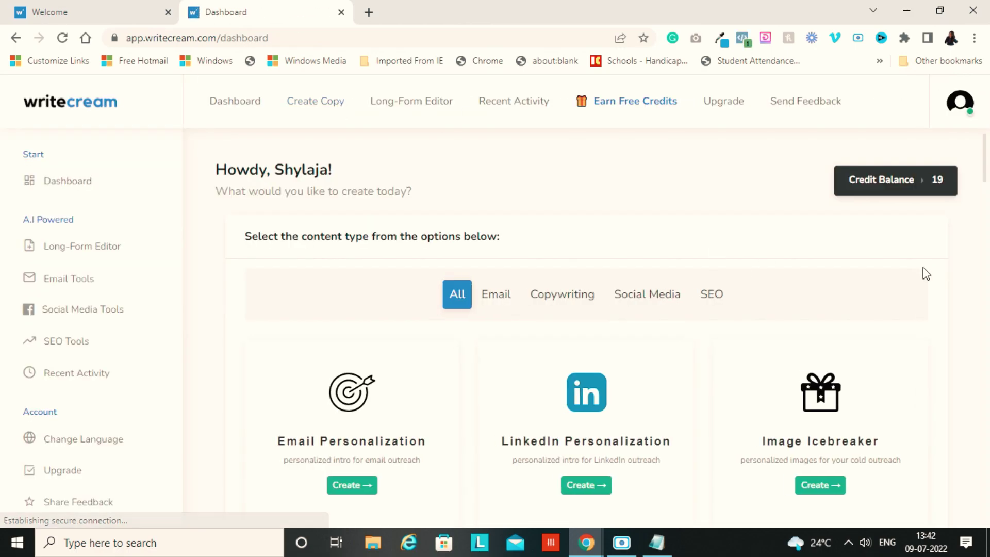
Browse the Copywriting and Email tool categories on the Writecream dashboard
click(568, 298)
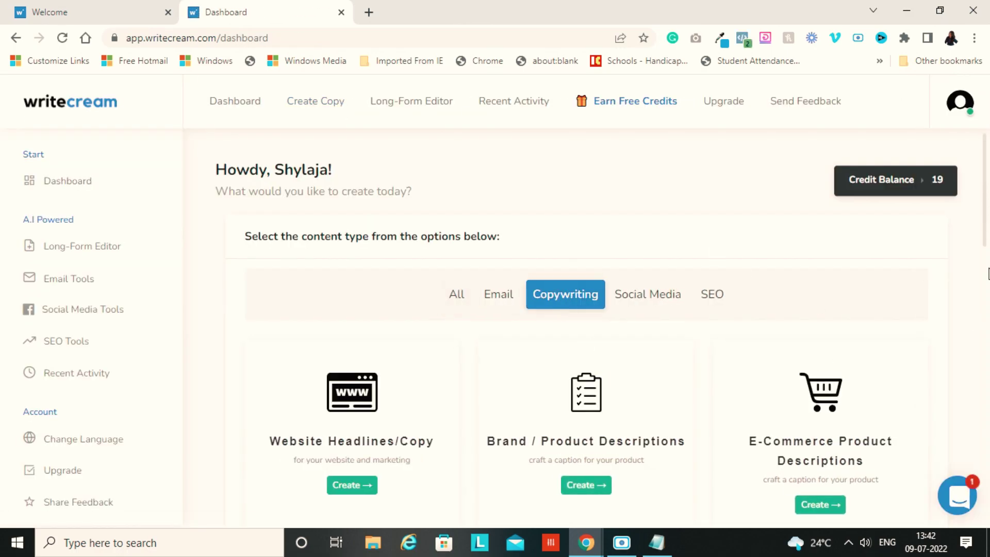
drag(987, 243, 986, 547)
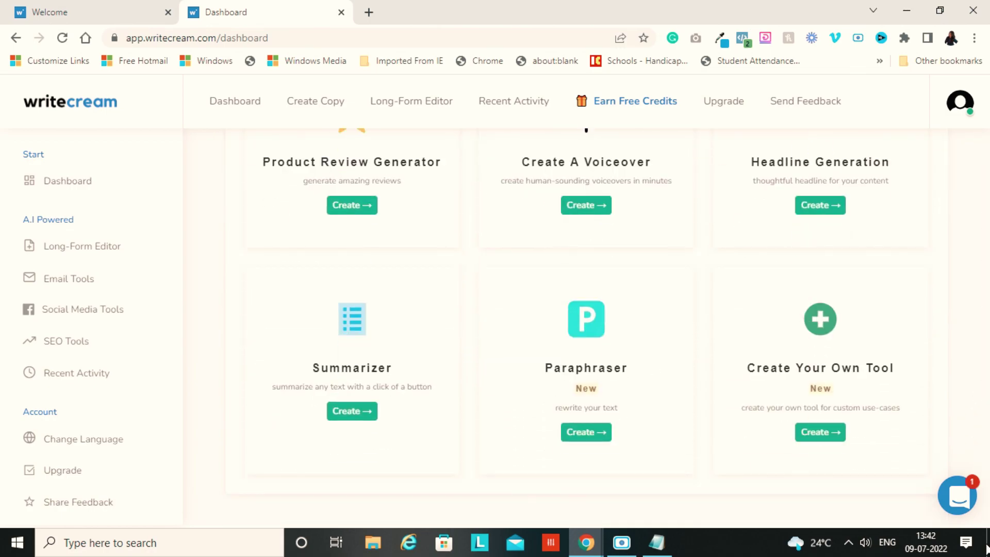
drag(985, 418, 987, 68)
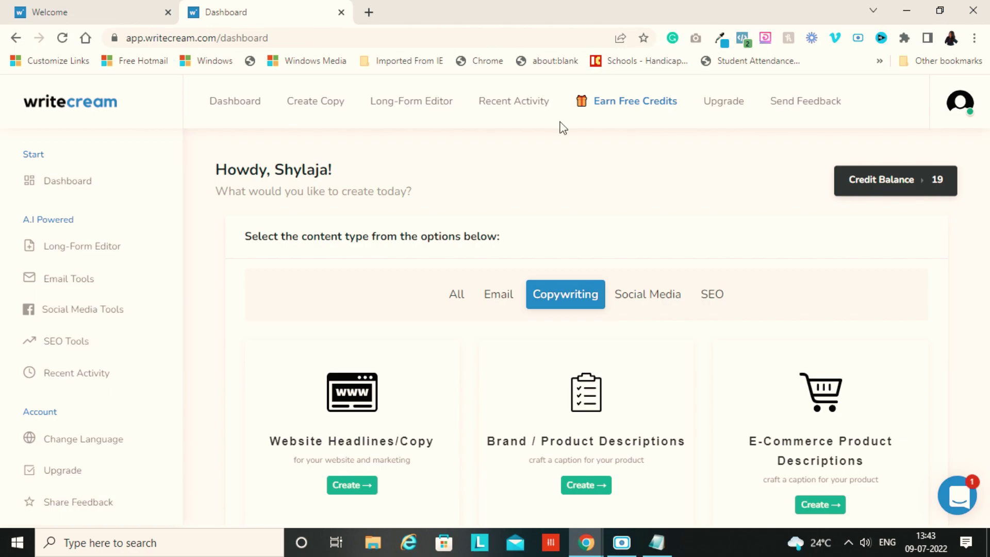
click(502, 298)
scroll(906, 324, down, 4)
scroll(972, 349, up, 1)
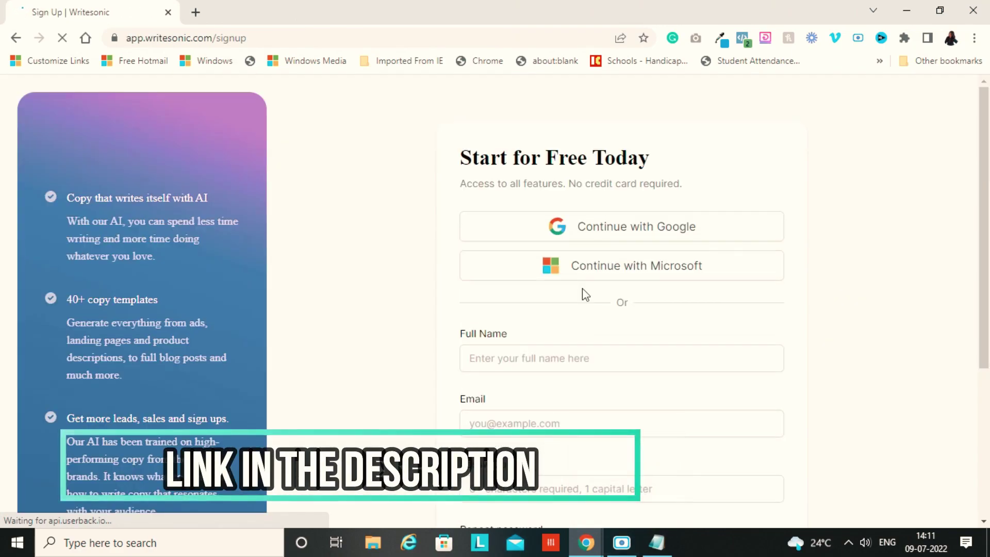
Sign up to Writesonic with Google and choose Ads And Marketing Tools as the use
click(593, 246)
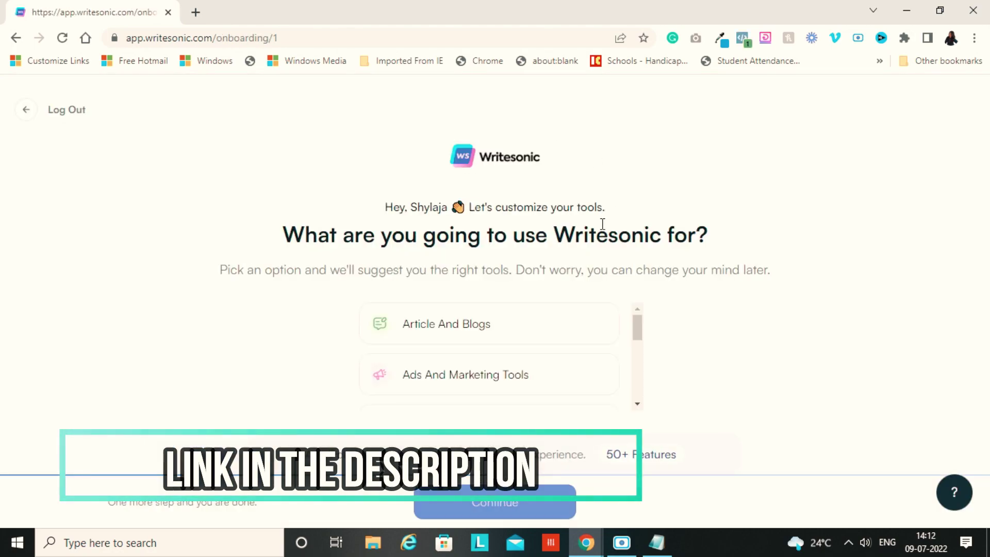
click(541, 376)
drag(636, 326, 641, 404)
scroll(450, 394, up, 3)
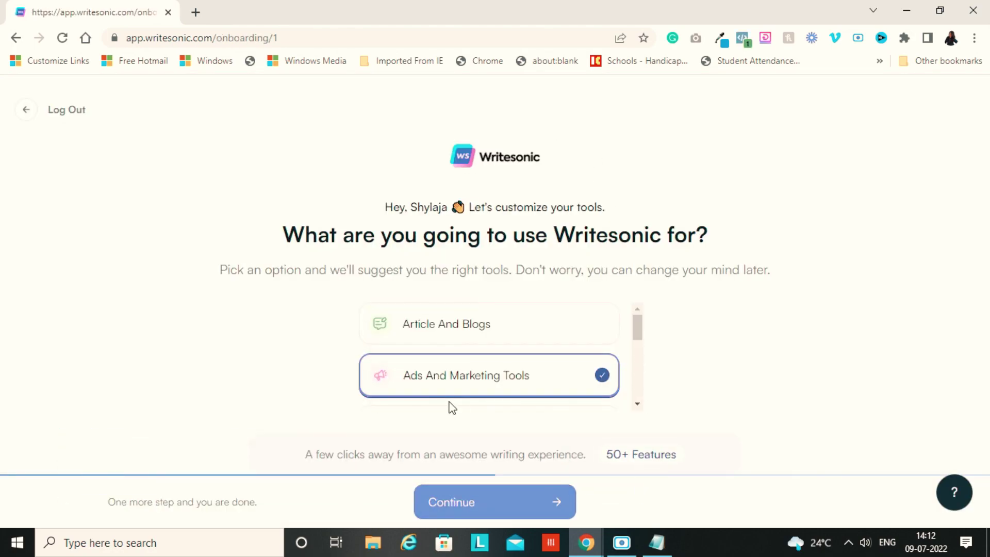
click(479, 505)
mouse_move(756, 352)
mouse_down()
mouse_move(756, 410)
mouse_move(749, 332)
mouse_move(757, 435)
mouse_move(753, 348)
mouse_up()
Pick Facebook Ads, Google Ad Titles and Google Ad Descriptions, finishing onboarding
click(711, 348)
click(719, 366)
scroll(610, 407, down, 1)
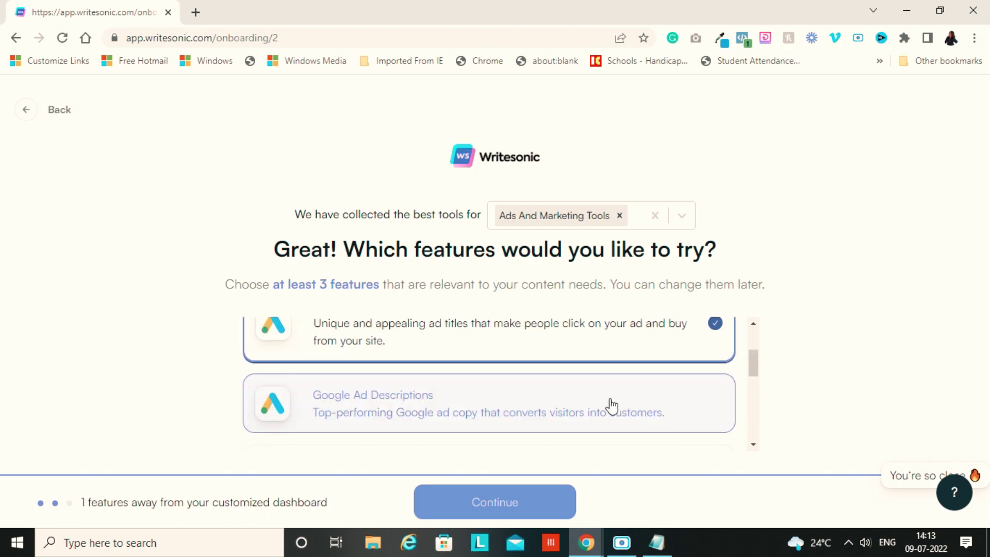
click(610, 407)
click(513, 501)
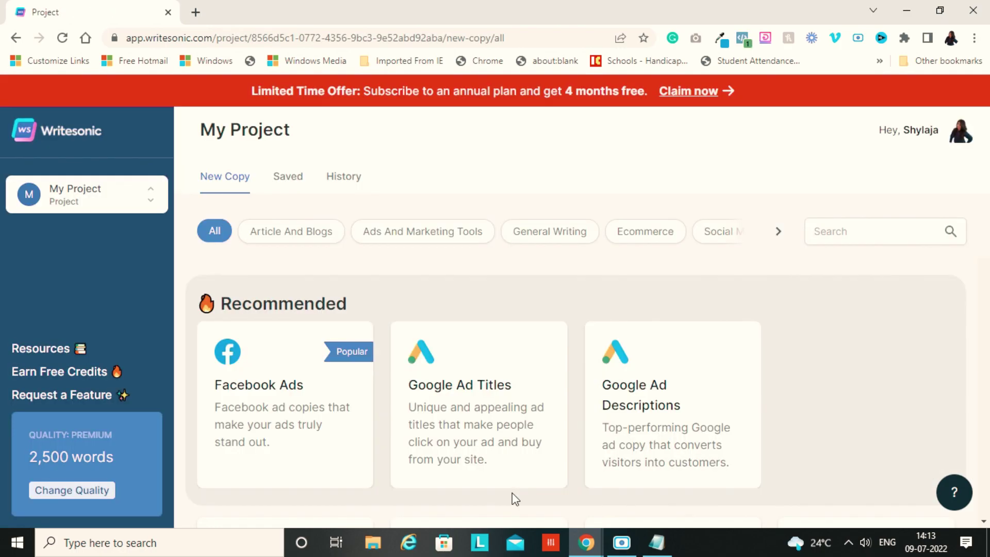
Generate Facebook Ads from a mock-interview service brief with a 20% OFF promotion
click(273, 383)
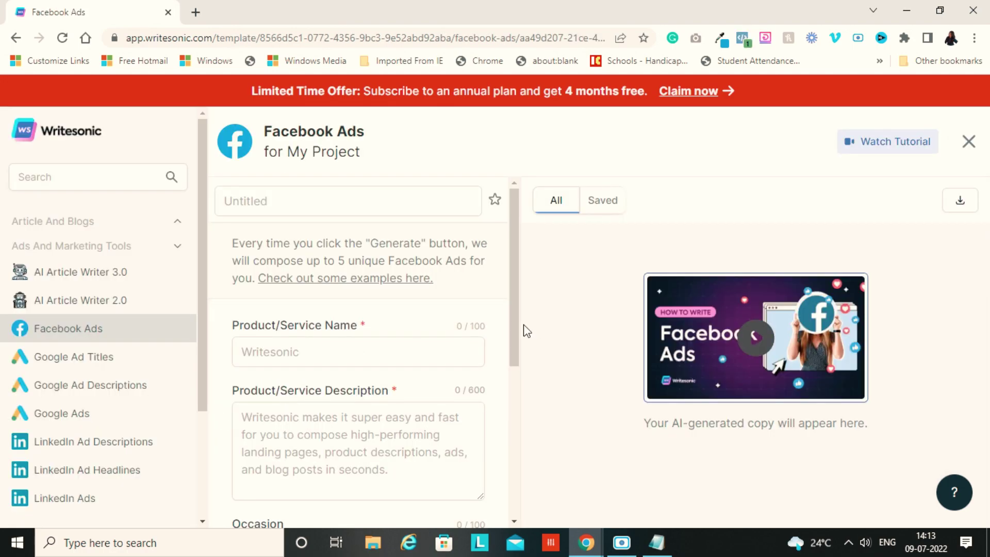
drag(519, 330, 526, 460)
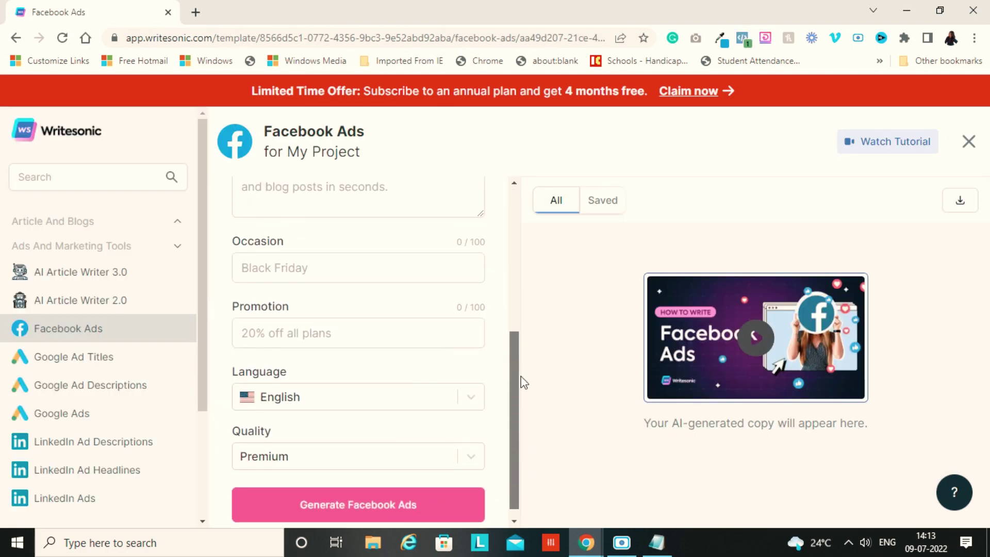
click(385, 497)
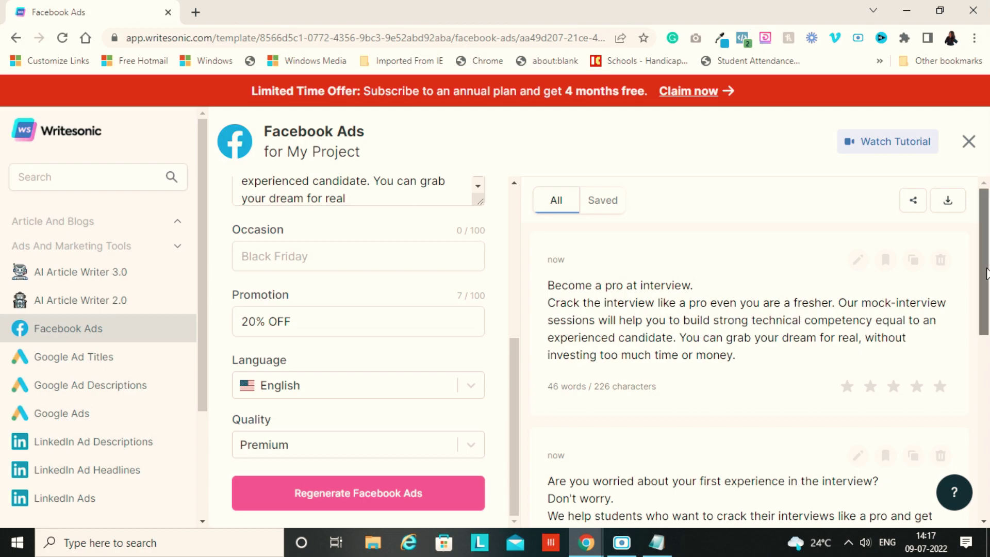
scroll(986, 271, down, 3)
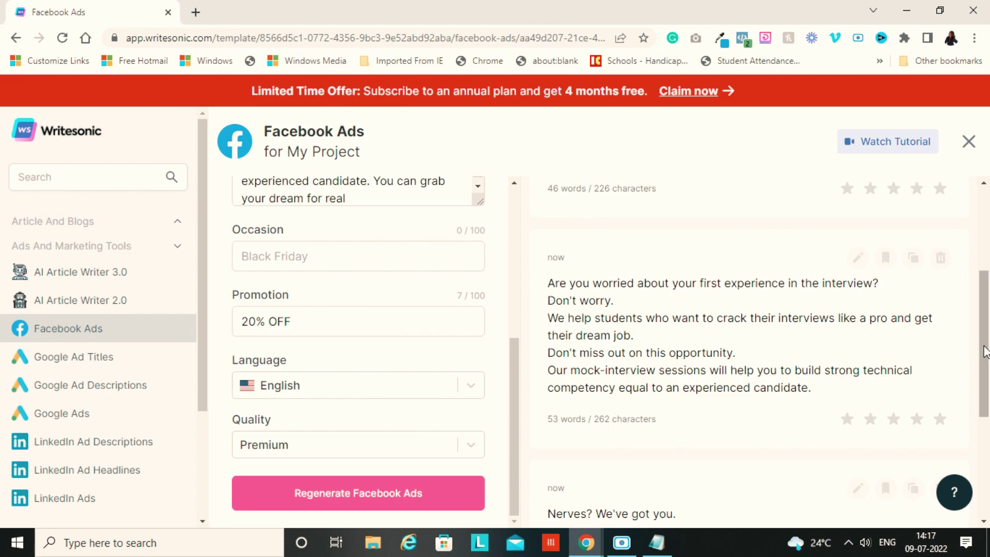
scroll(986, 351, down, 3)
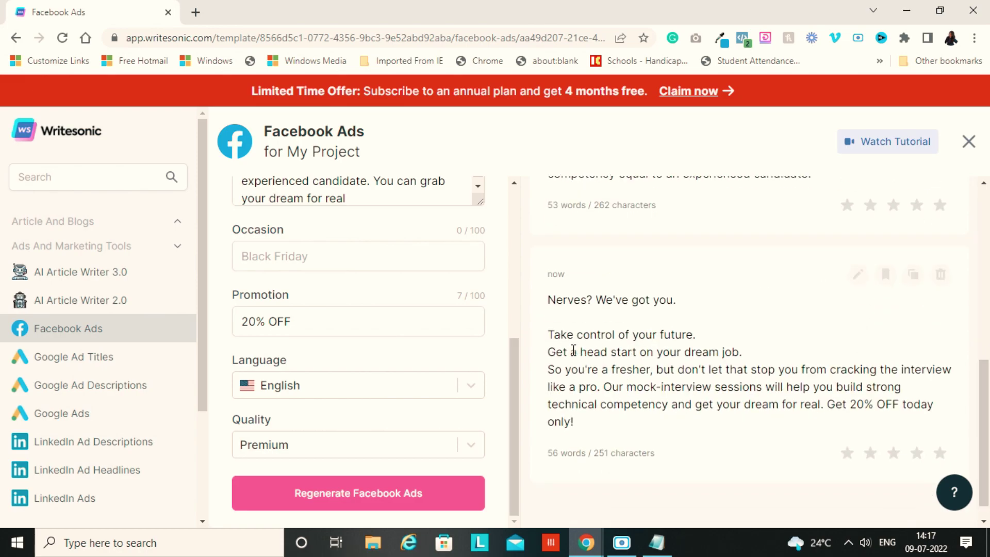
drag(572, 350, 614, 419)
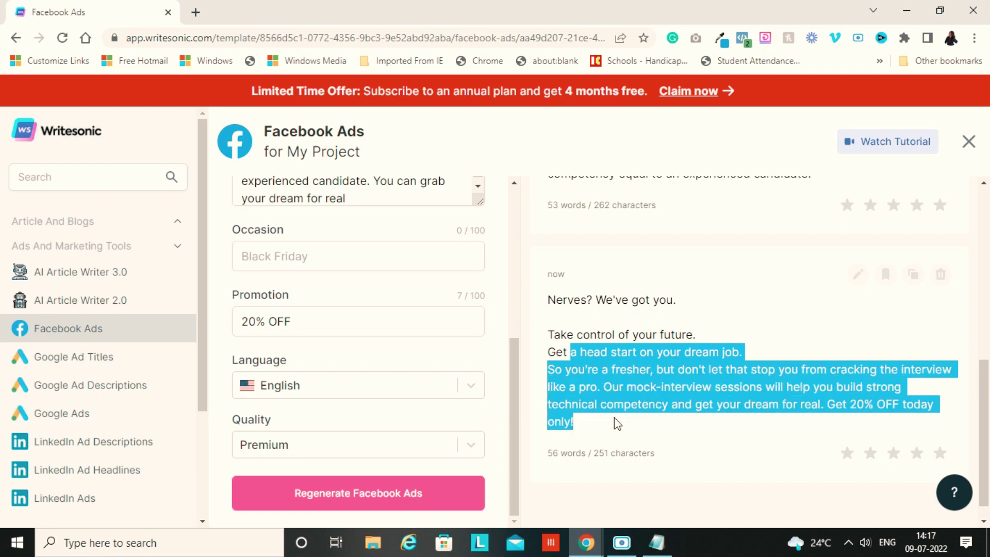
scroll(956, 332, up, 3)
scroll(951, 309, up, 2)
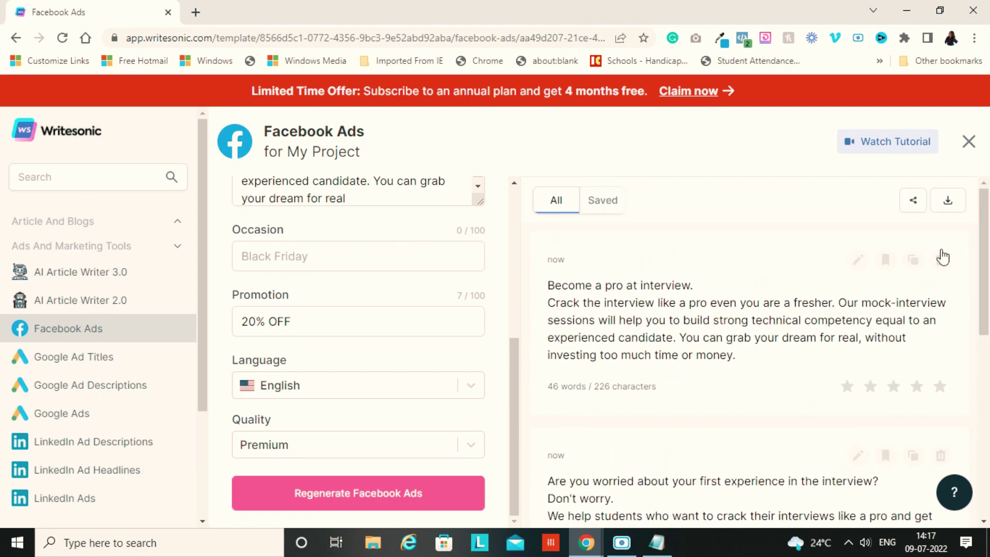
click(359, 489)
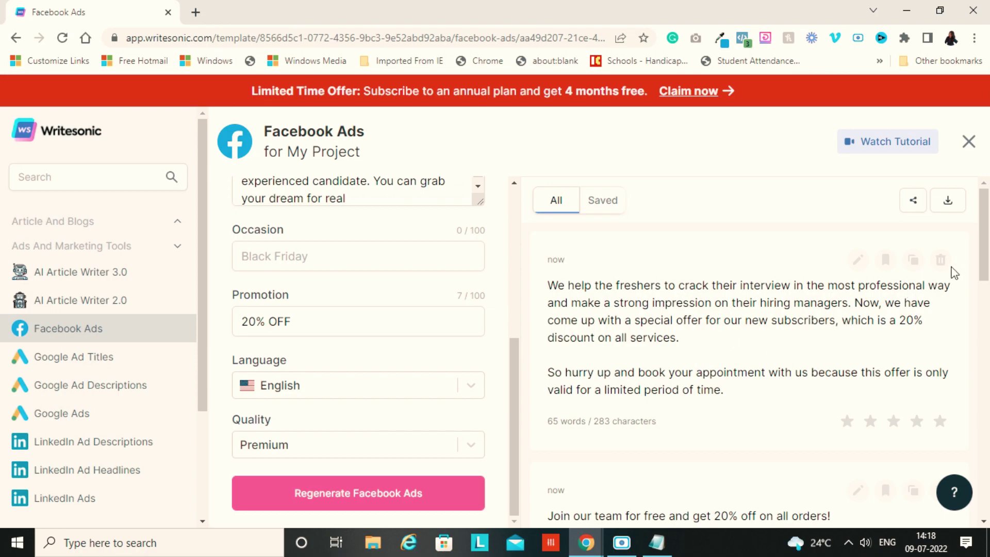
scroll(988, 222, down, 3)
mouse_move(623, 294)
mouse_down()
mouse_move(644, 315)
mouse_move(645, 365)
mouse_up()
click(670, 370)
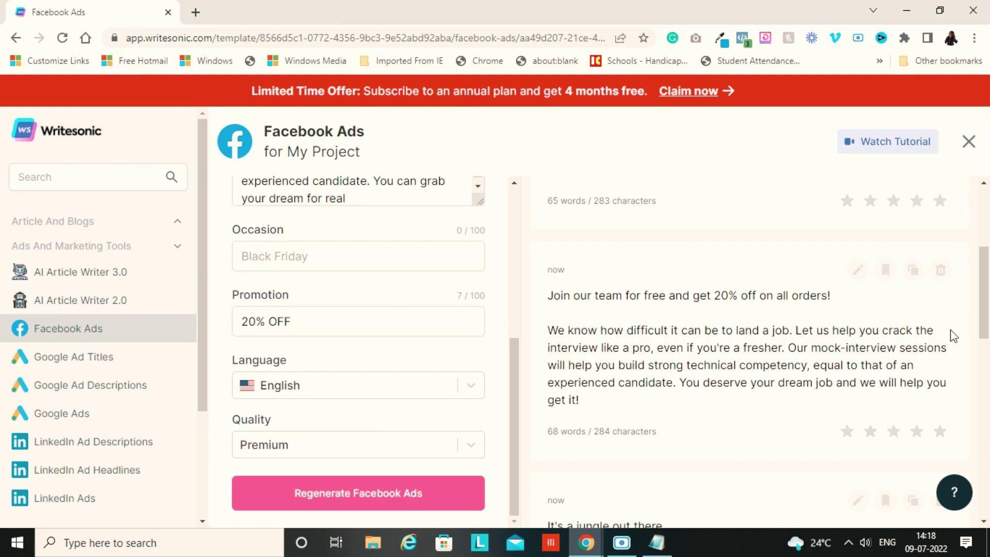
scroll(984, 330, down, 3)
drag(556, 321, 596, 430)
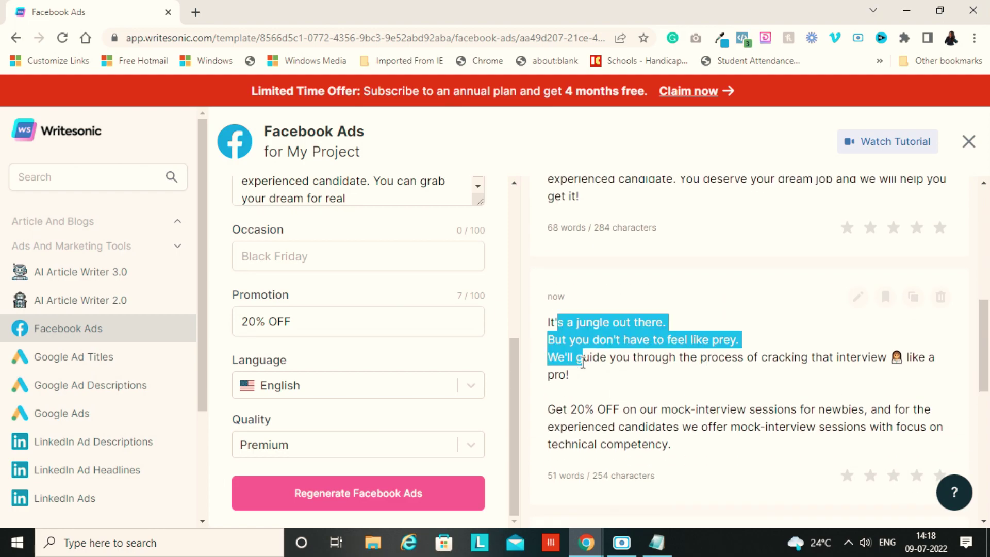
click(644, 427)
drag(985, 383, 981, 465)
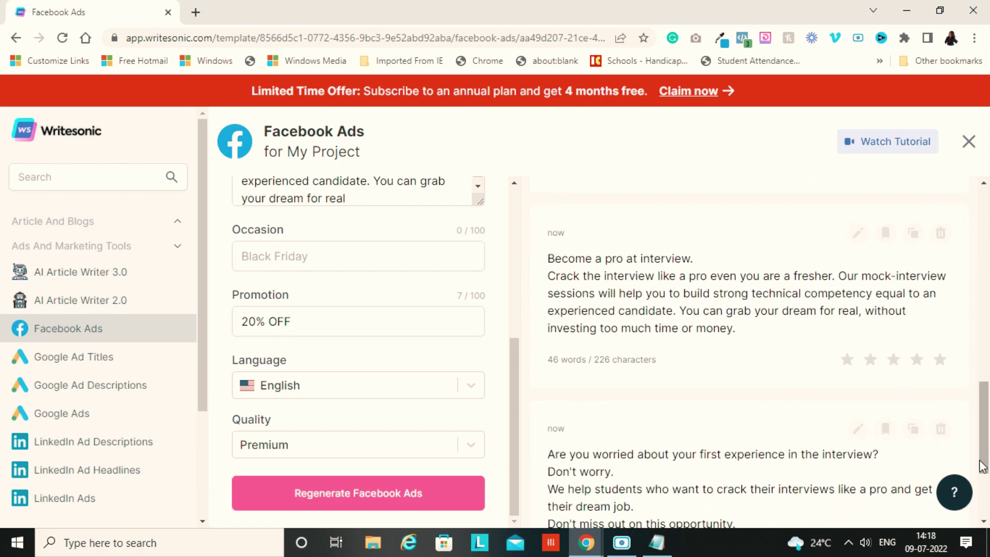
drag(986, 410, 985, 453)
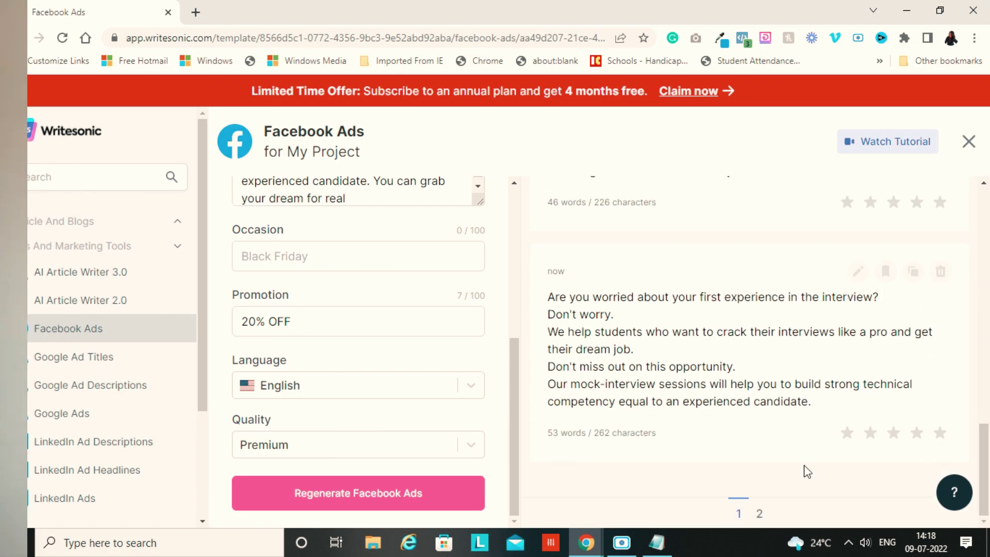